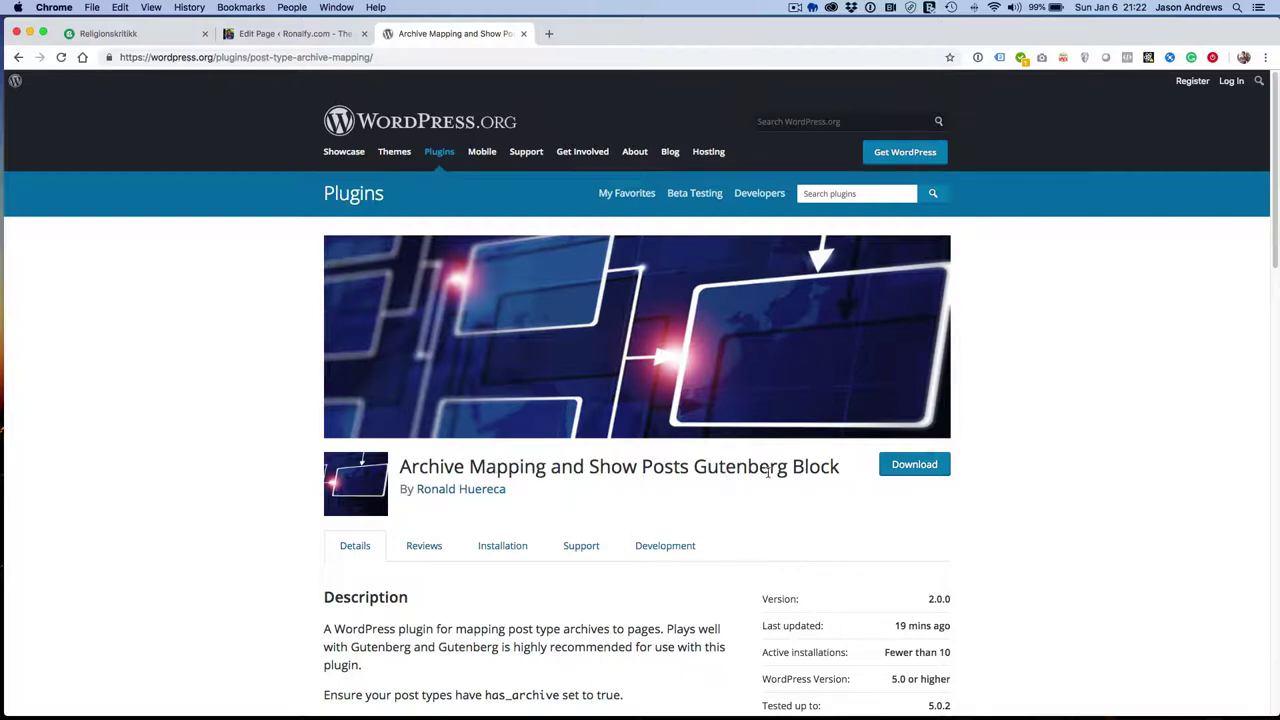
- Switch to the Religionskritikk blog and browse its Nettmagasinet and Edwiens tekster article listing
scroll(645, 466, down, 1)
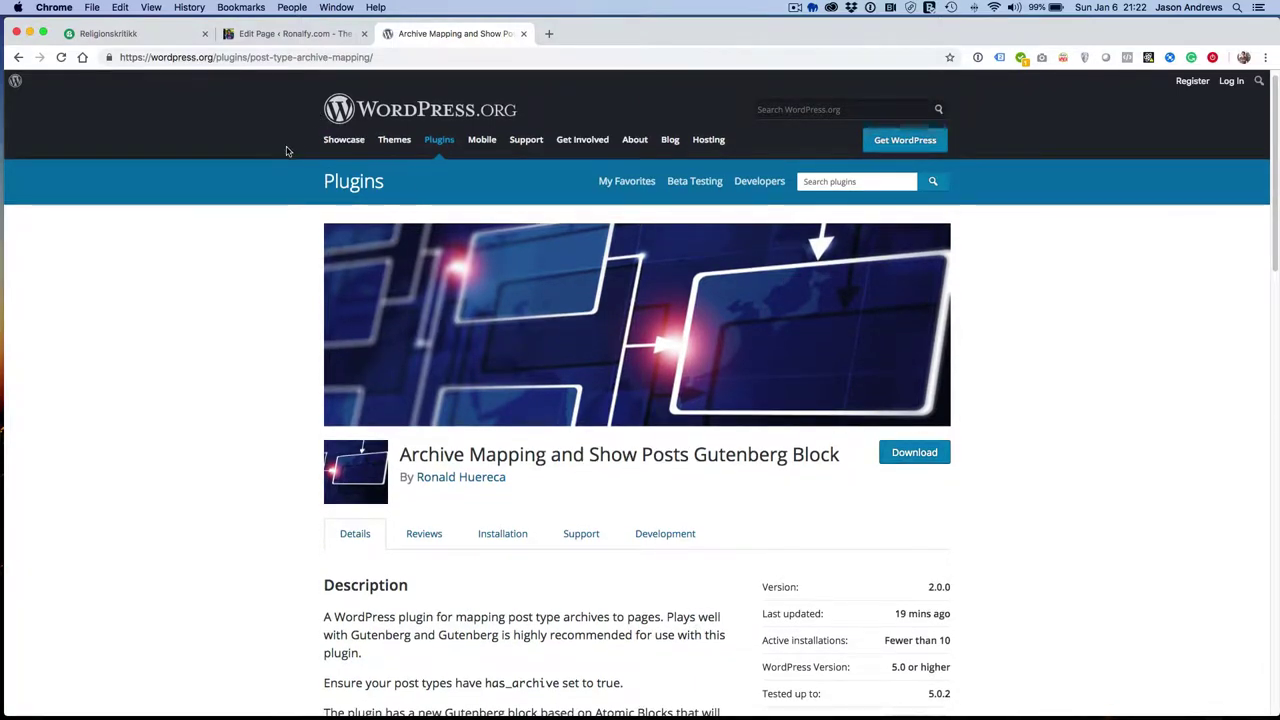
click(178, 38)
scroll(300, 257, up, 2)
scroll(300, 257, up, 2)
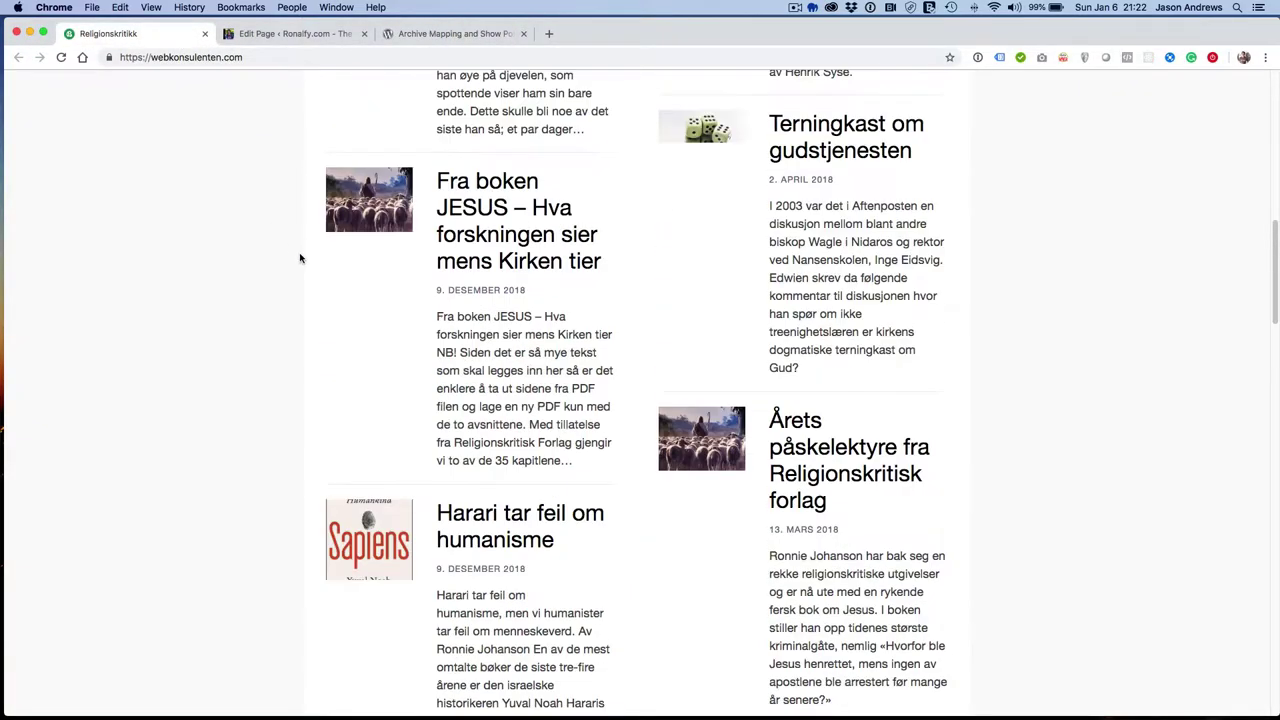
scroll(300, 257, up, 1)
scroll(300, 258, up, 5)
scroll(300, 258, up, 1)
scroll(300, 258, up, 1)
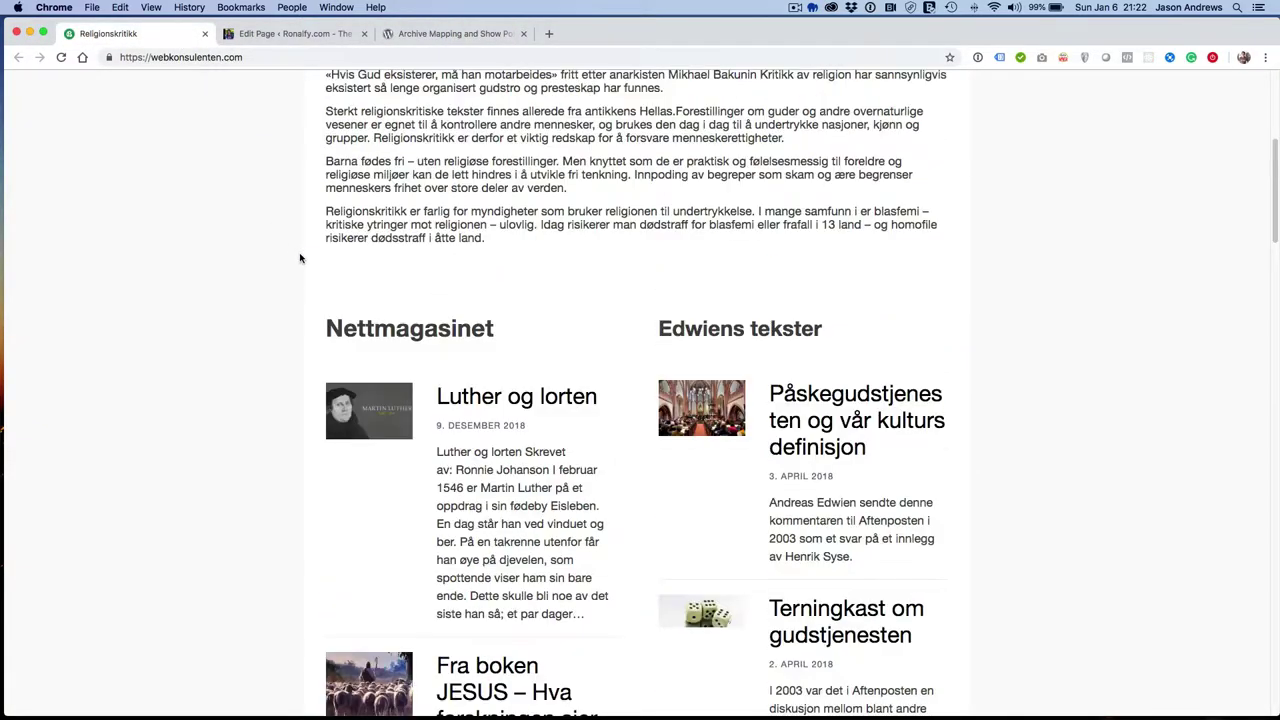
scroll(300, 258, up, 1)
scroll(300, 258, down, 7)
scroll(300, 258, down, 3)
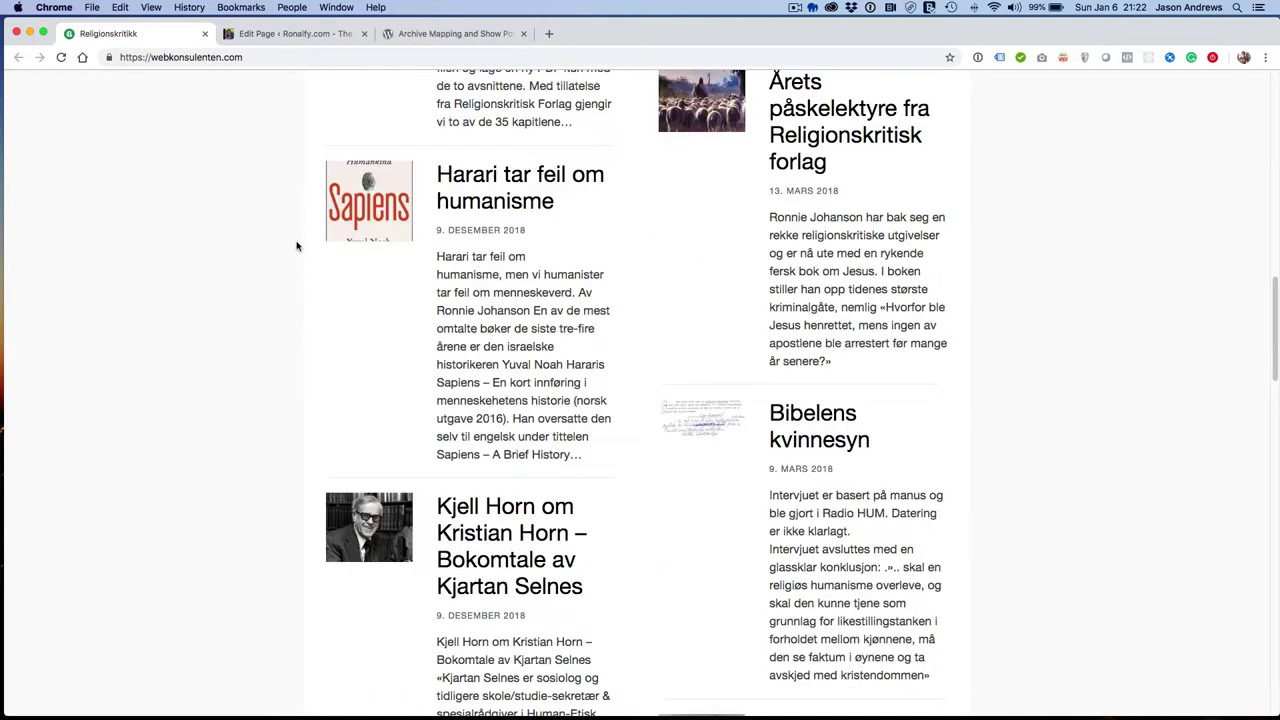
- Remove the existing Custom Posts block from the Archive Mapping Test page
click(322, 38)
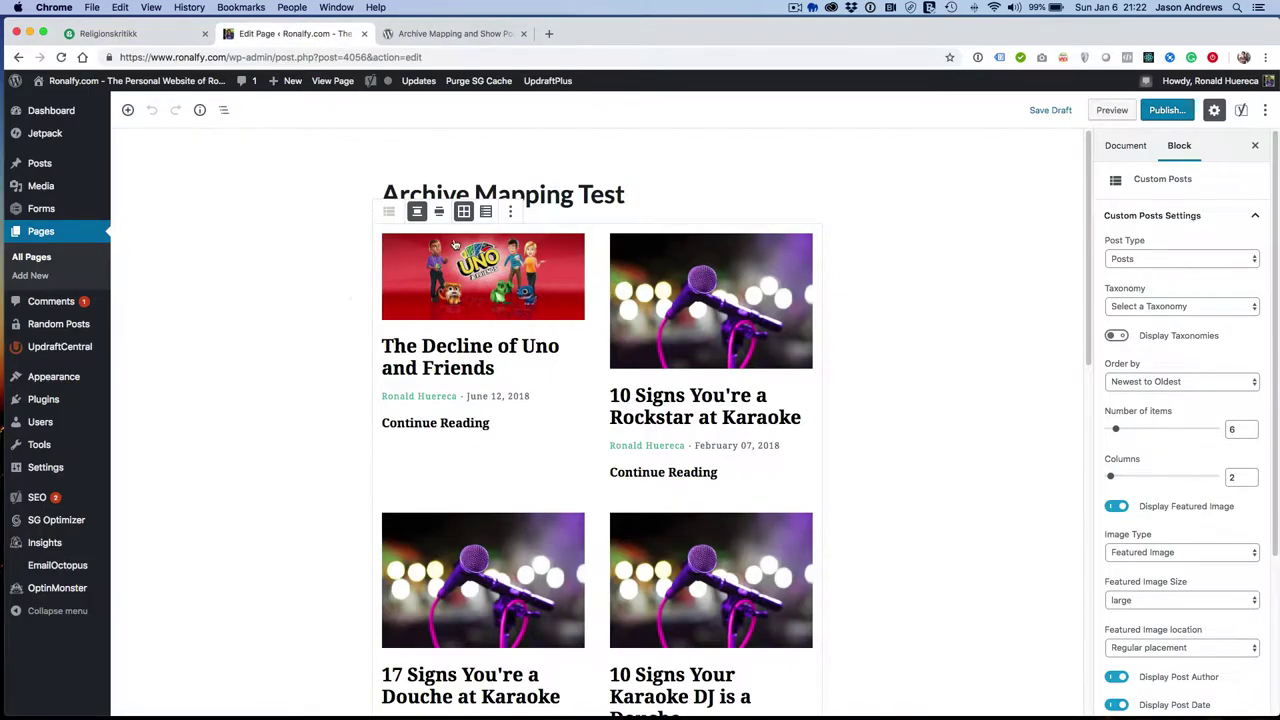
click(510, 211)
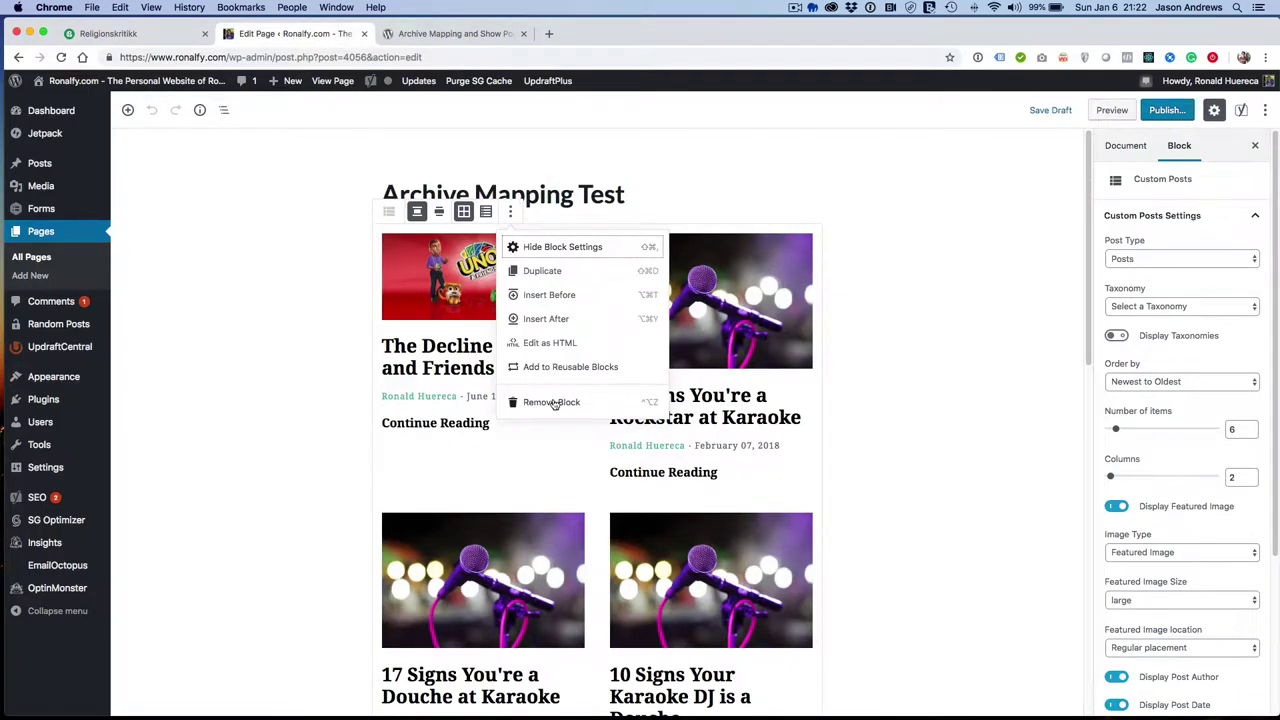
click(550, 401)
- Insert a new Custom Posts block from the Common Blocks category
click(356, 242)
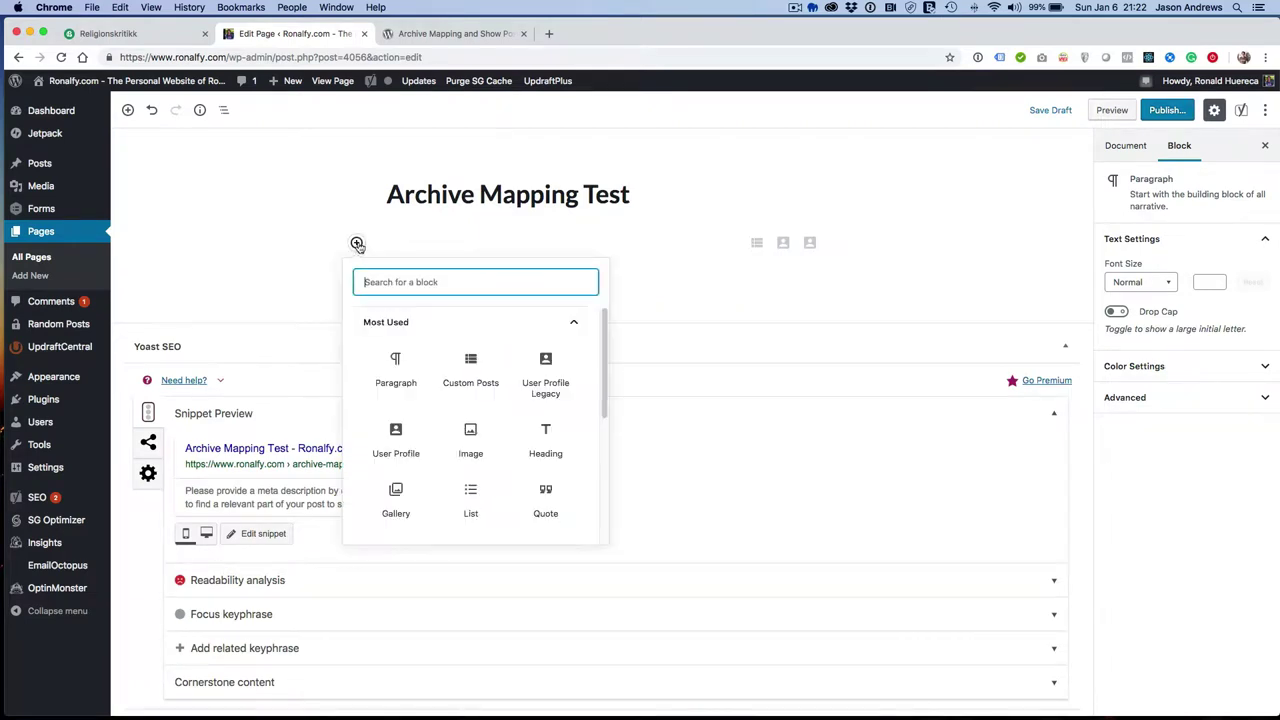
scroll(375, 383, down, 3)
scroll(375, 383, down, 3)
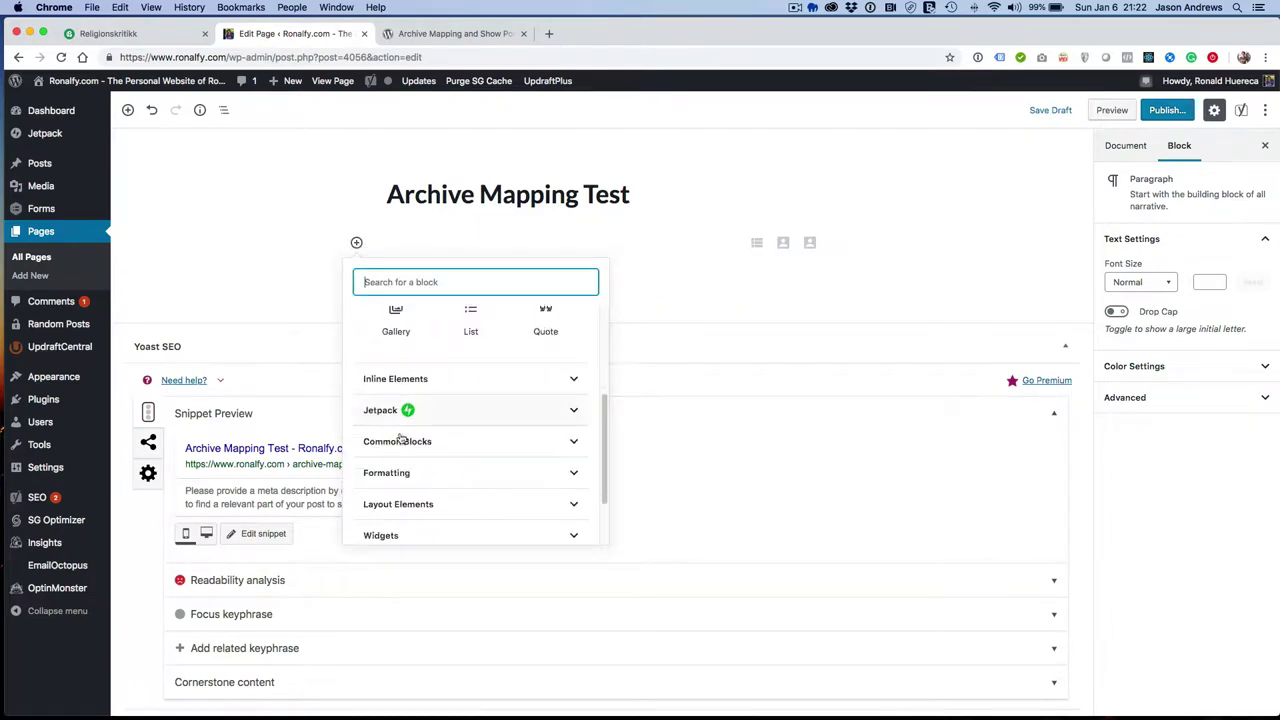
click(418, 447)
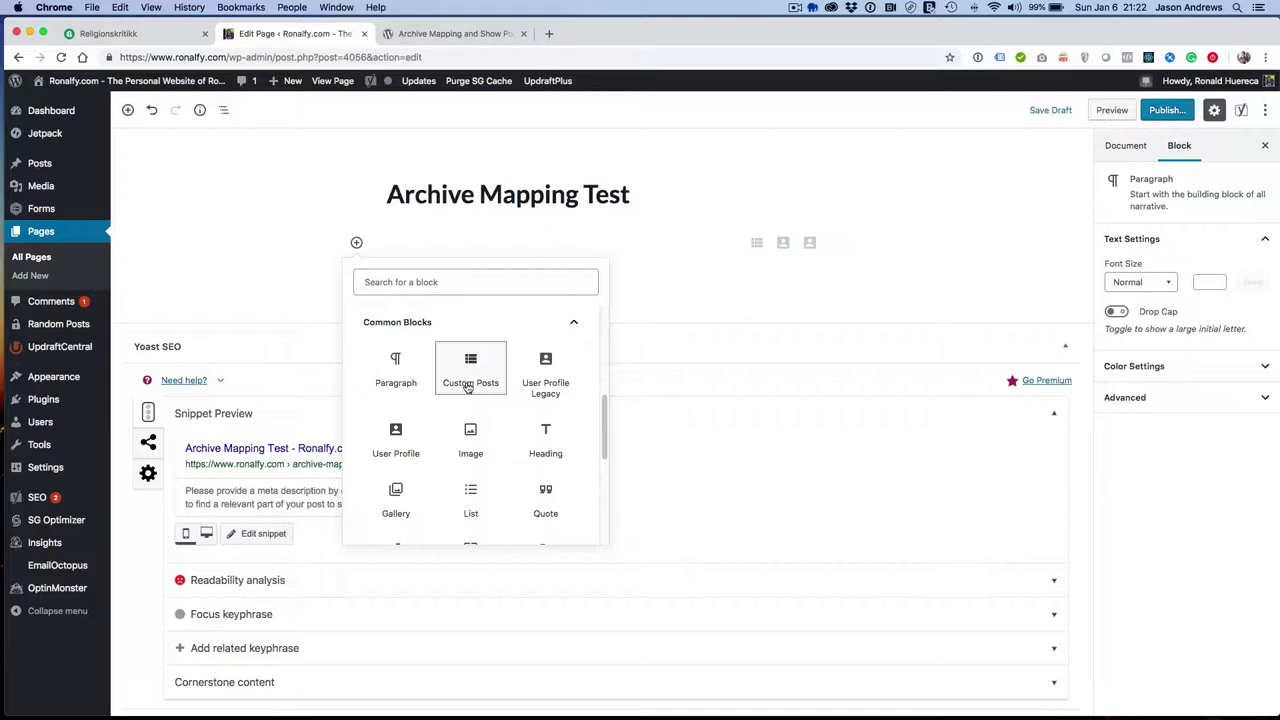
click(470, 372)
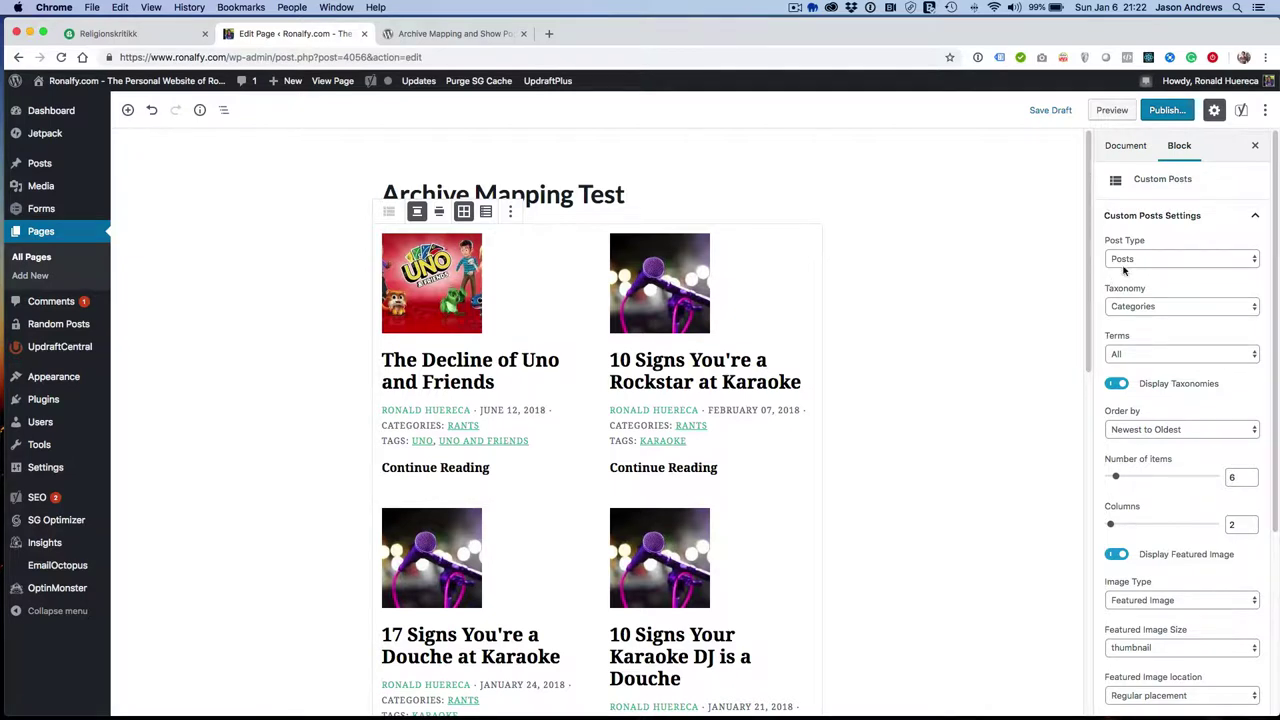
click(1132, 260)
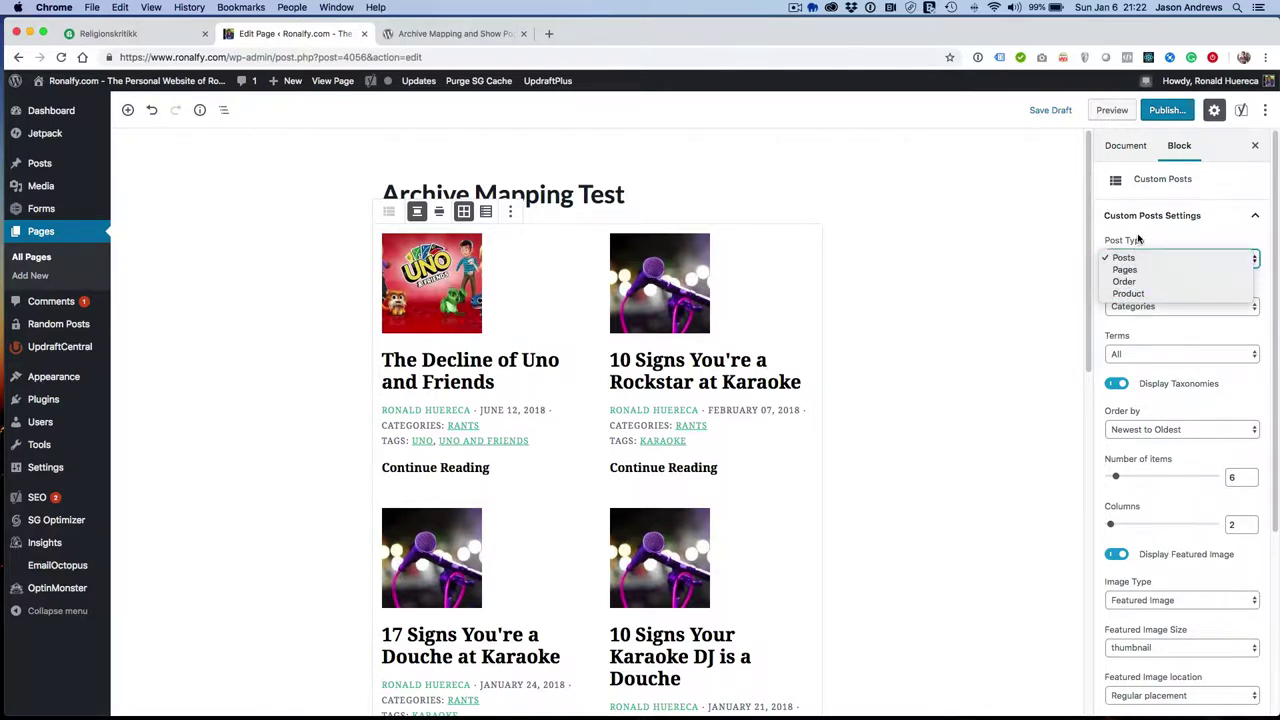
click(1138, 240)
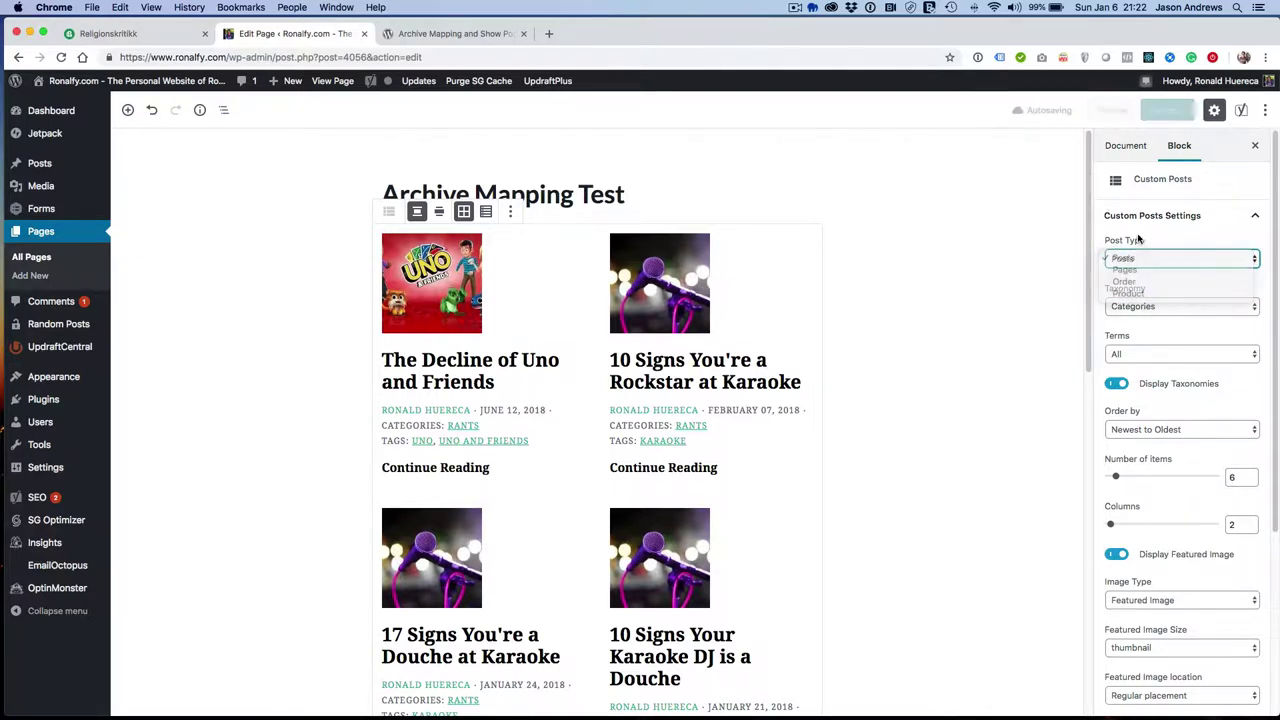
click(1133, 305)
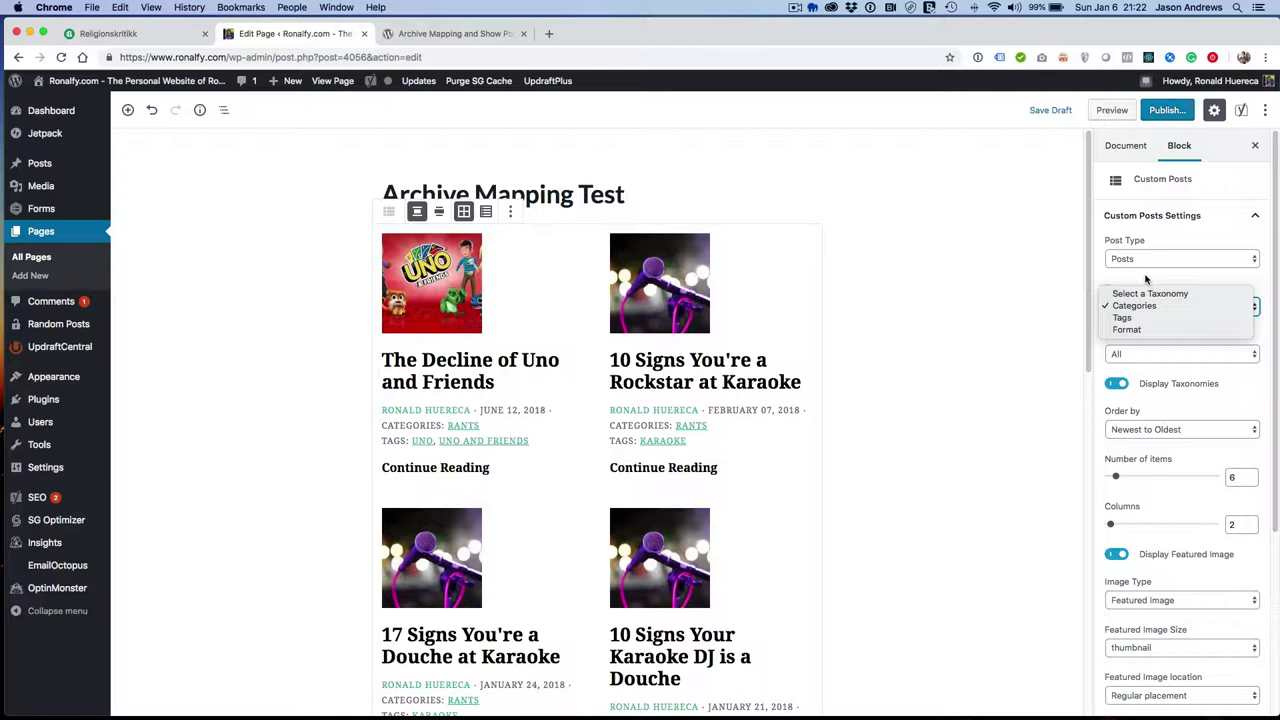
click(1146, 279)
click(1128, 356)
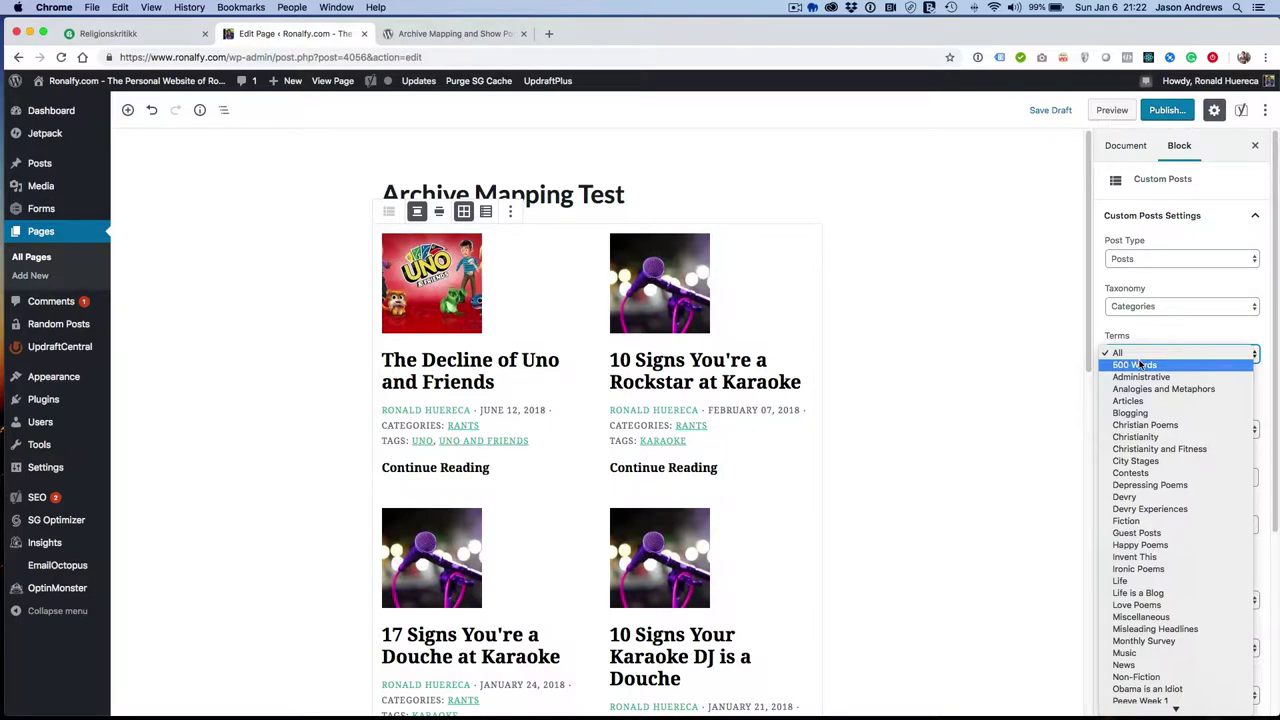
click(1135, 365)
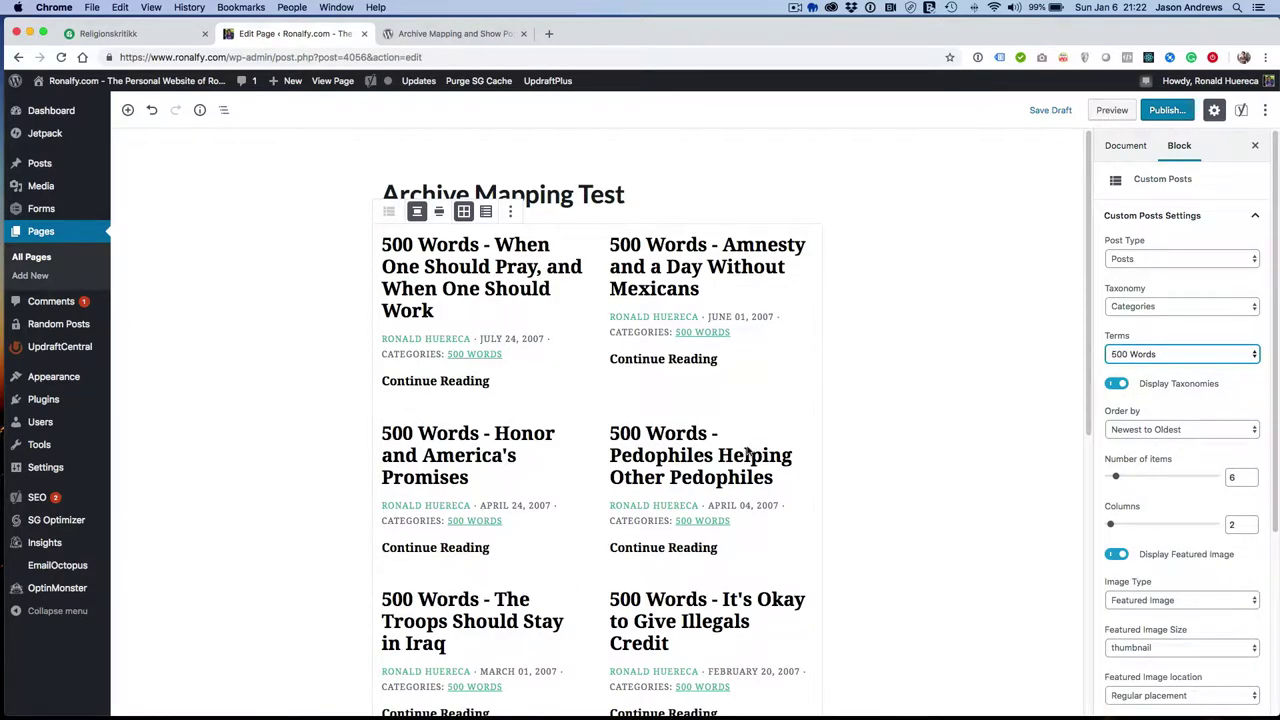
scroll(748, 452, down, 3)
scroll(728, 457, up, 3)
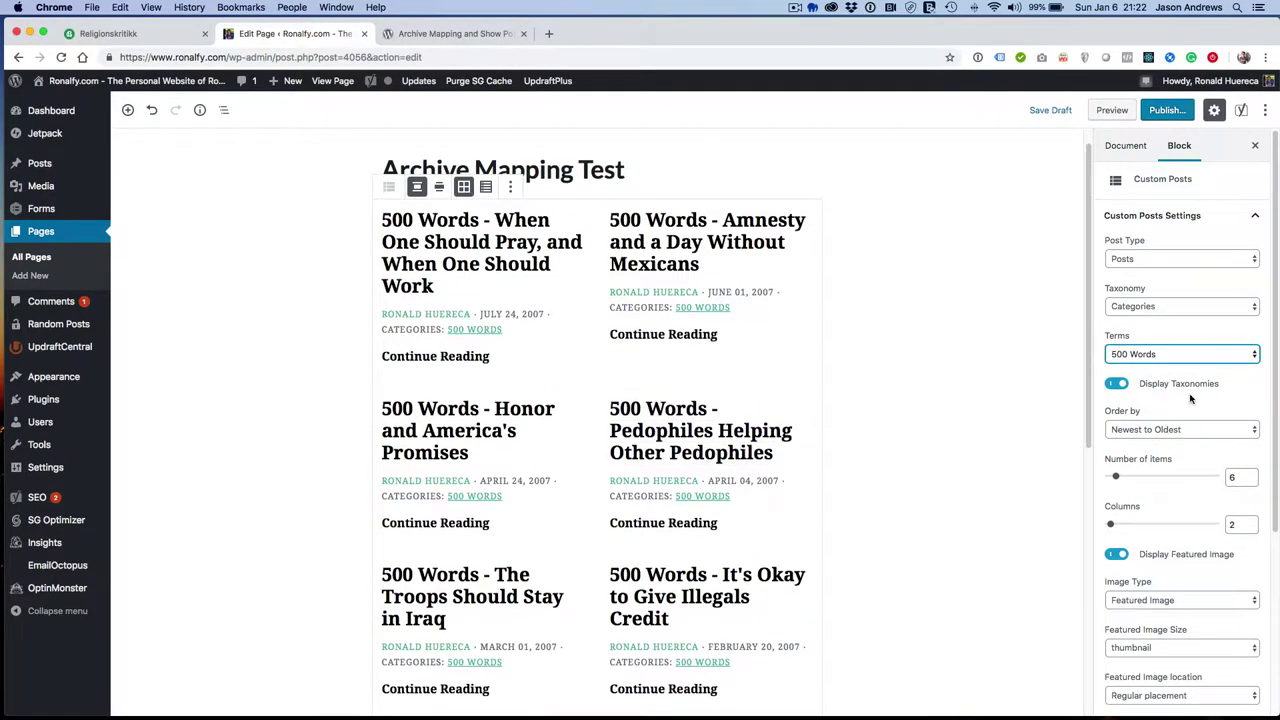
click(1160, 355)
click(1145, 340)
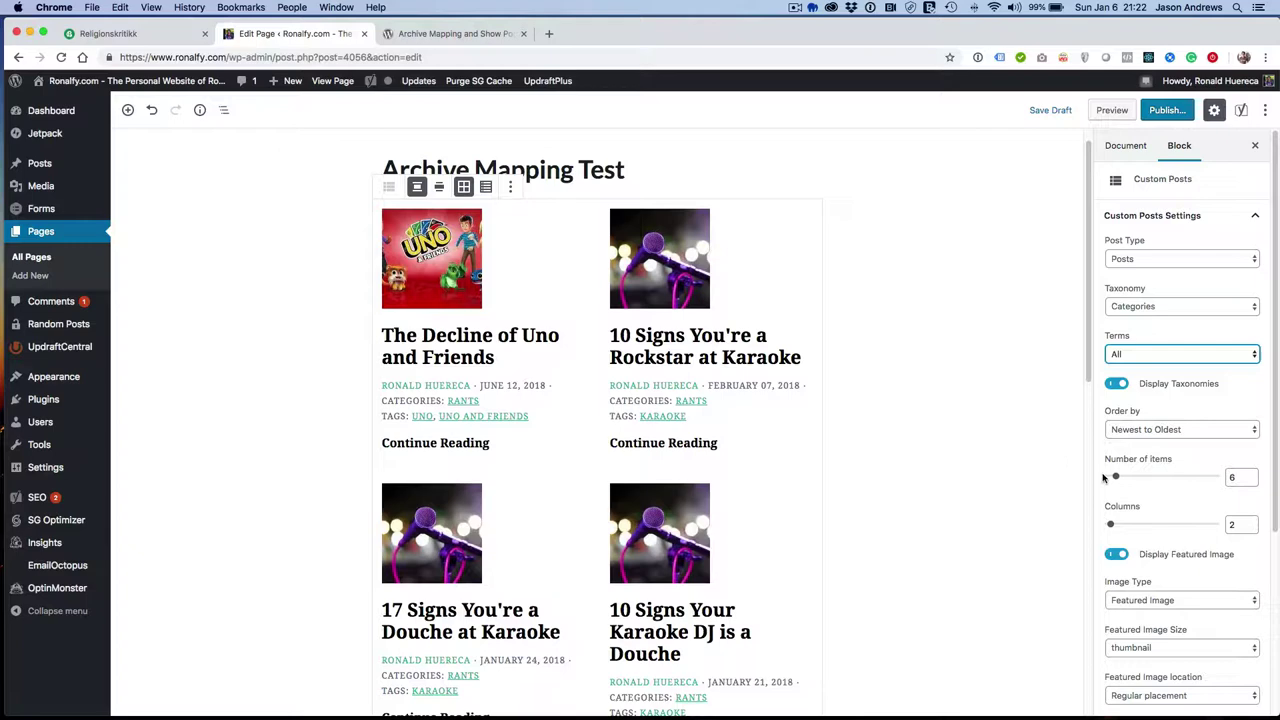
- Switch Image Type to Gravatar, then back to Featured Image
scroll(1122, 508, down, 2)
scroll(1122, 508, down, 2)
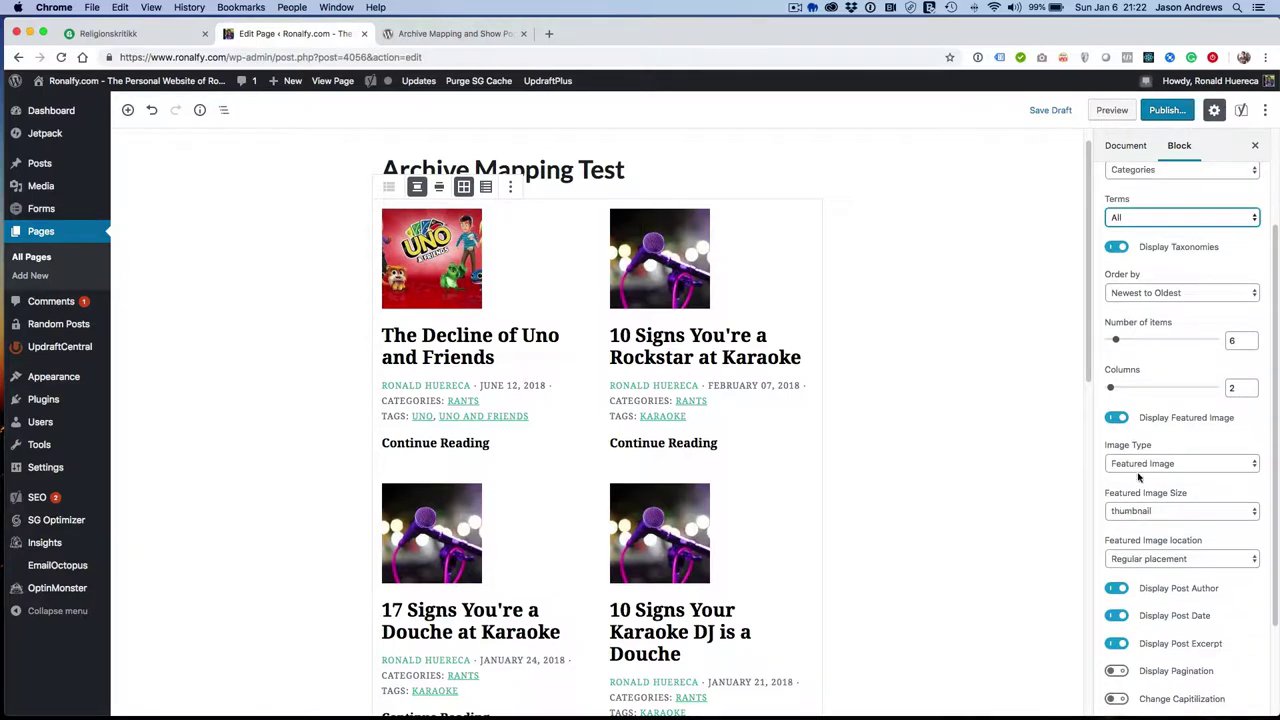
click(1140, 465)
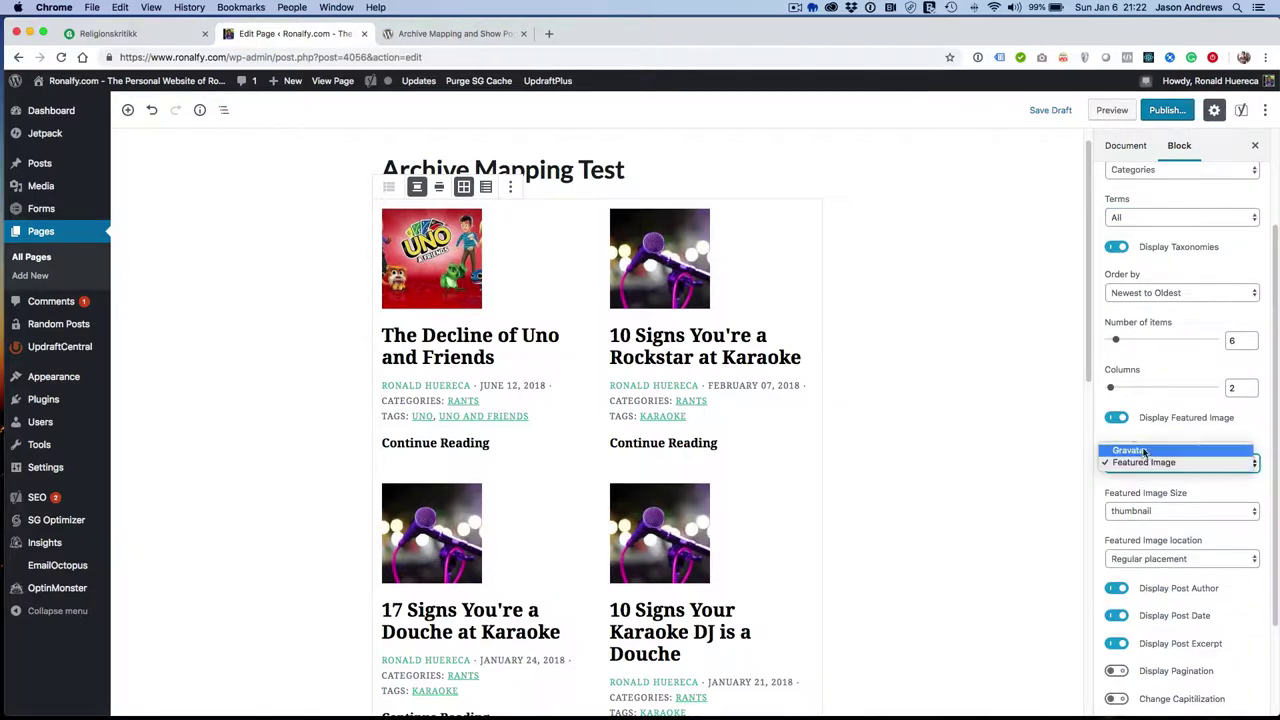
click(1138, 451)
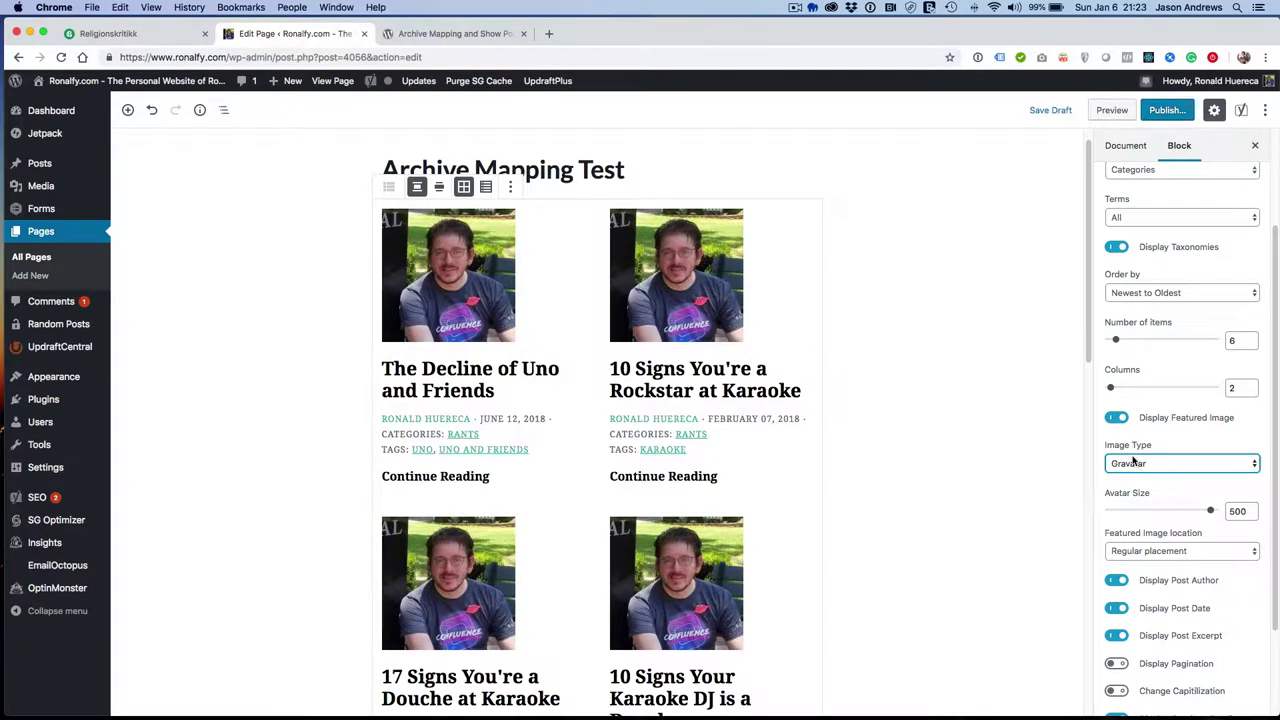
click(1135, 464)
click(1137, 476)
- Change the Featured Image Size from thumbnail to large and review the preview
scroll(1123, 487, down, 1)
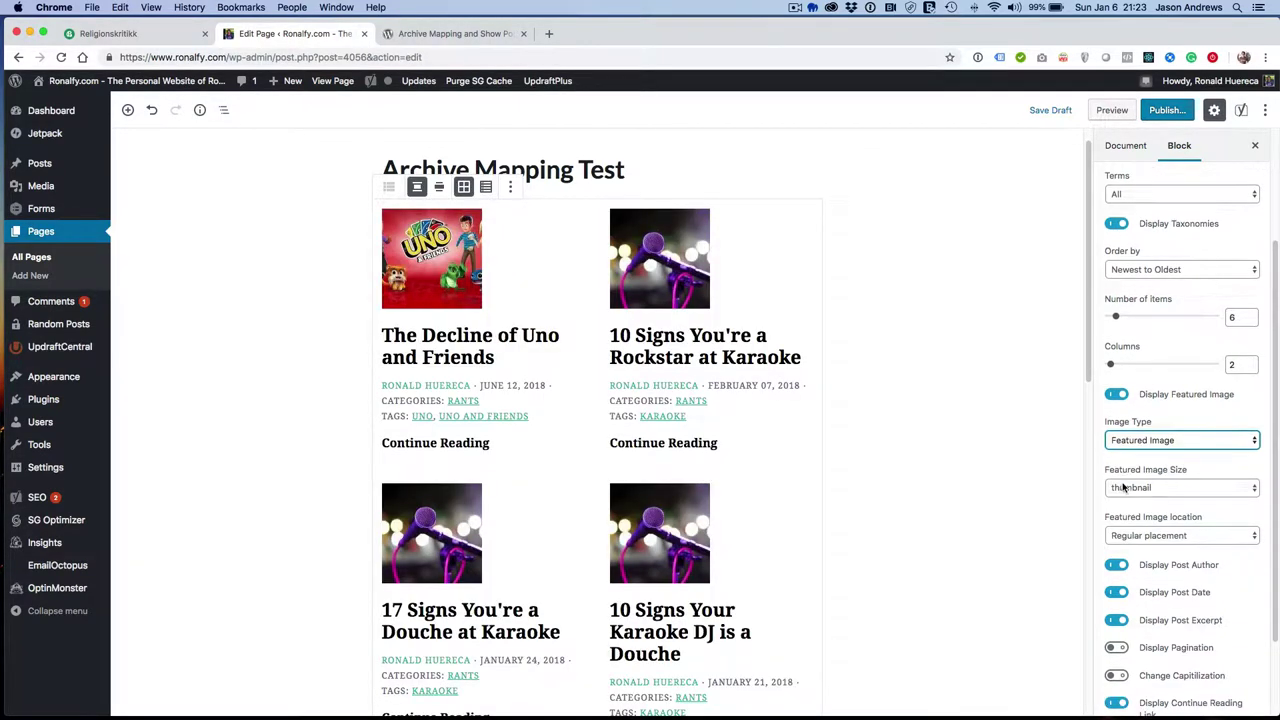
click(1137, 488)
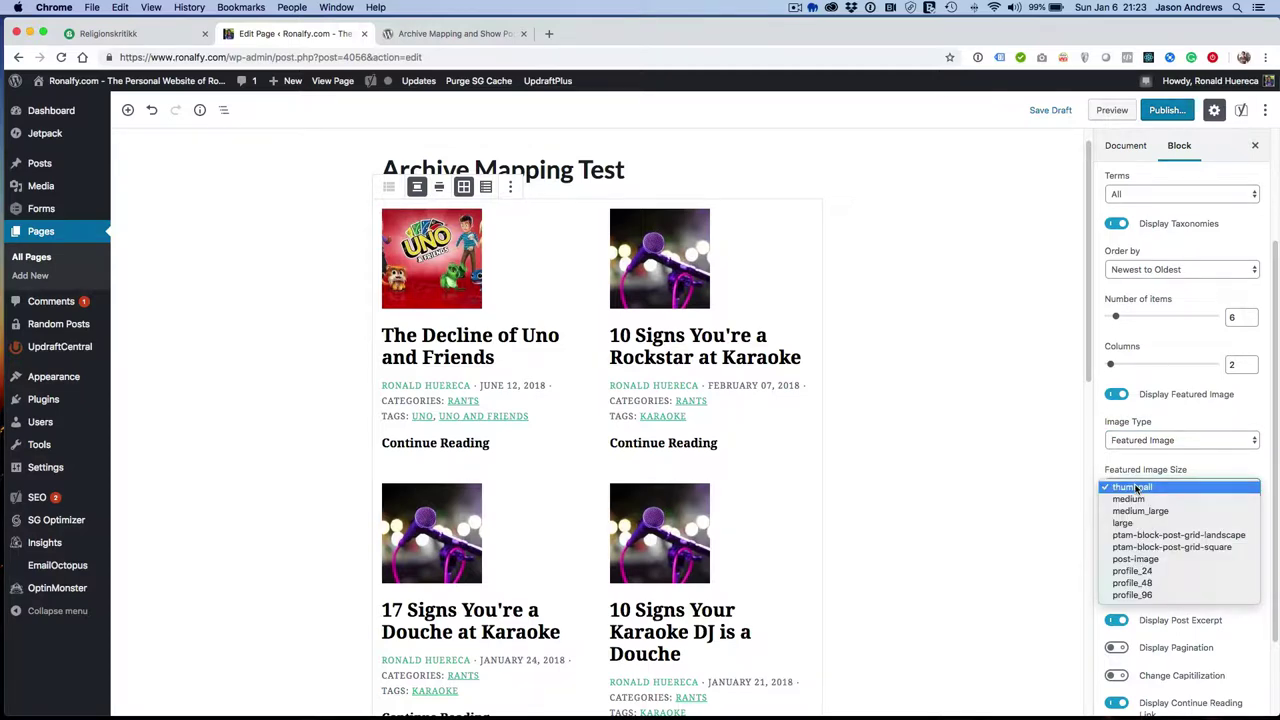
click(1140, 522)
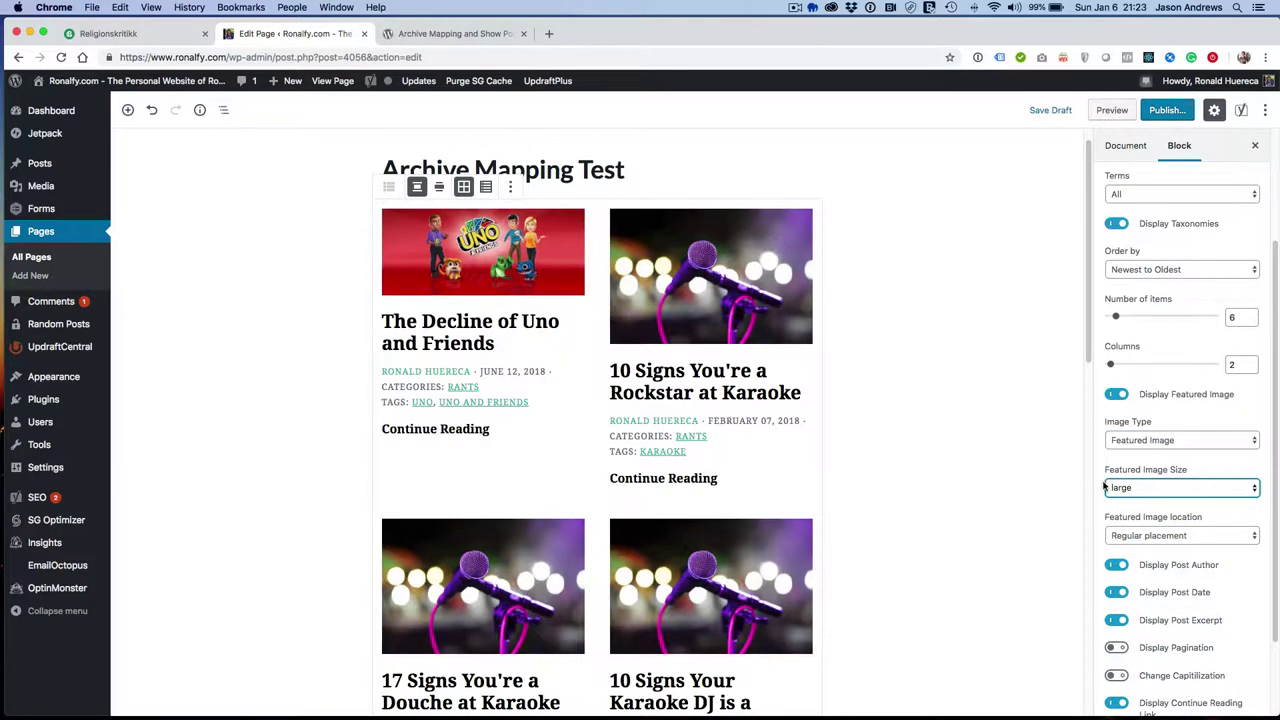
scroll(800, 466, down, 2)
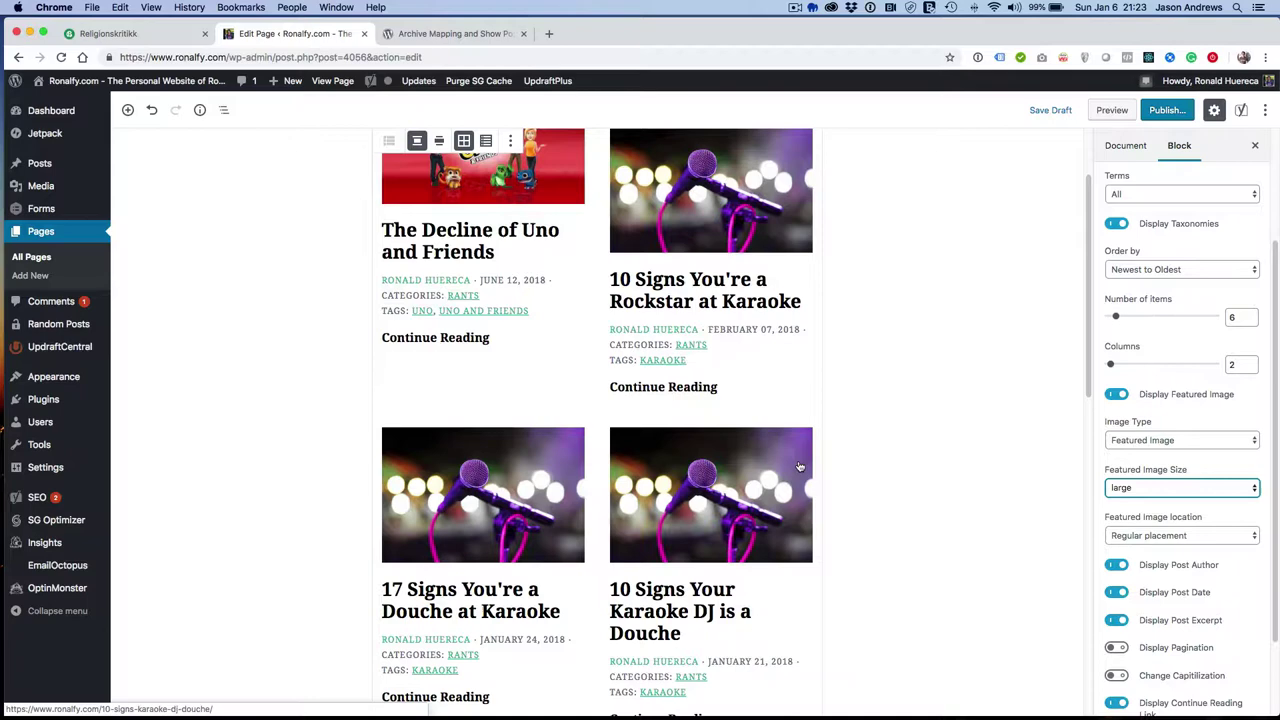
scroll(800, 466, down, 5)
scroll(800, 466, down, 4)
scroll(800, 466, up, 4)
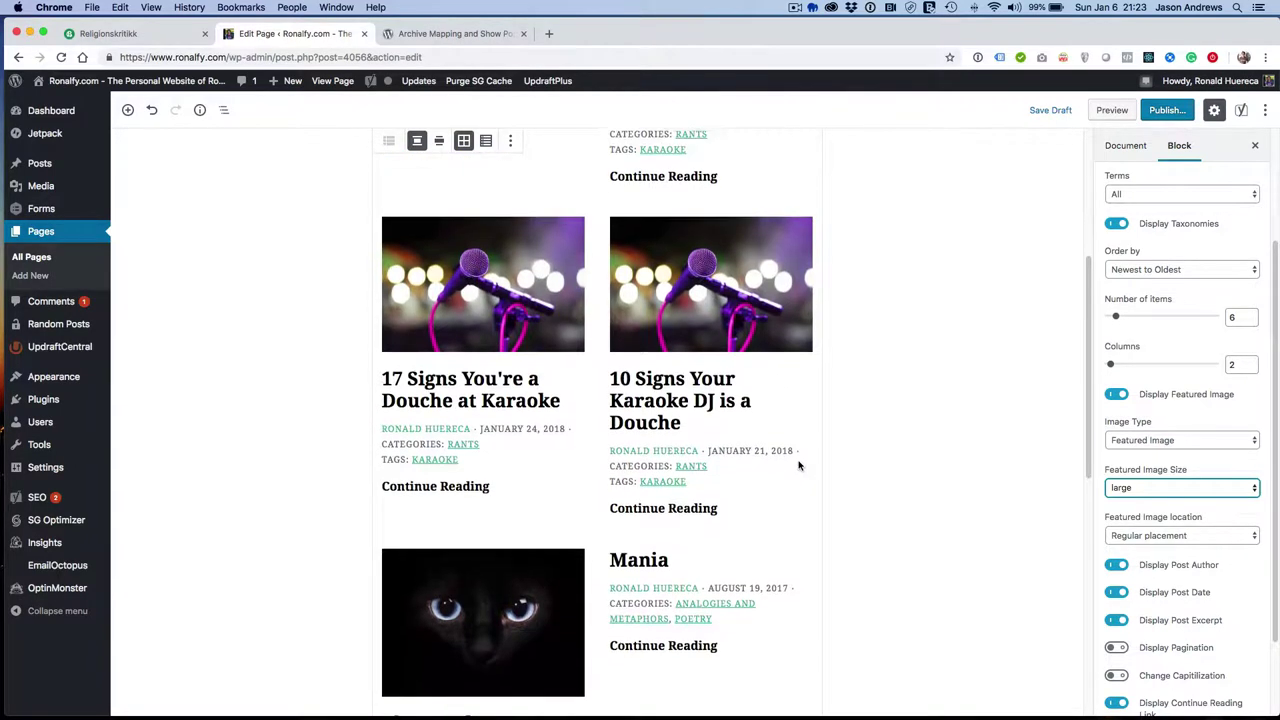
scroll(800, 466, up, 4)
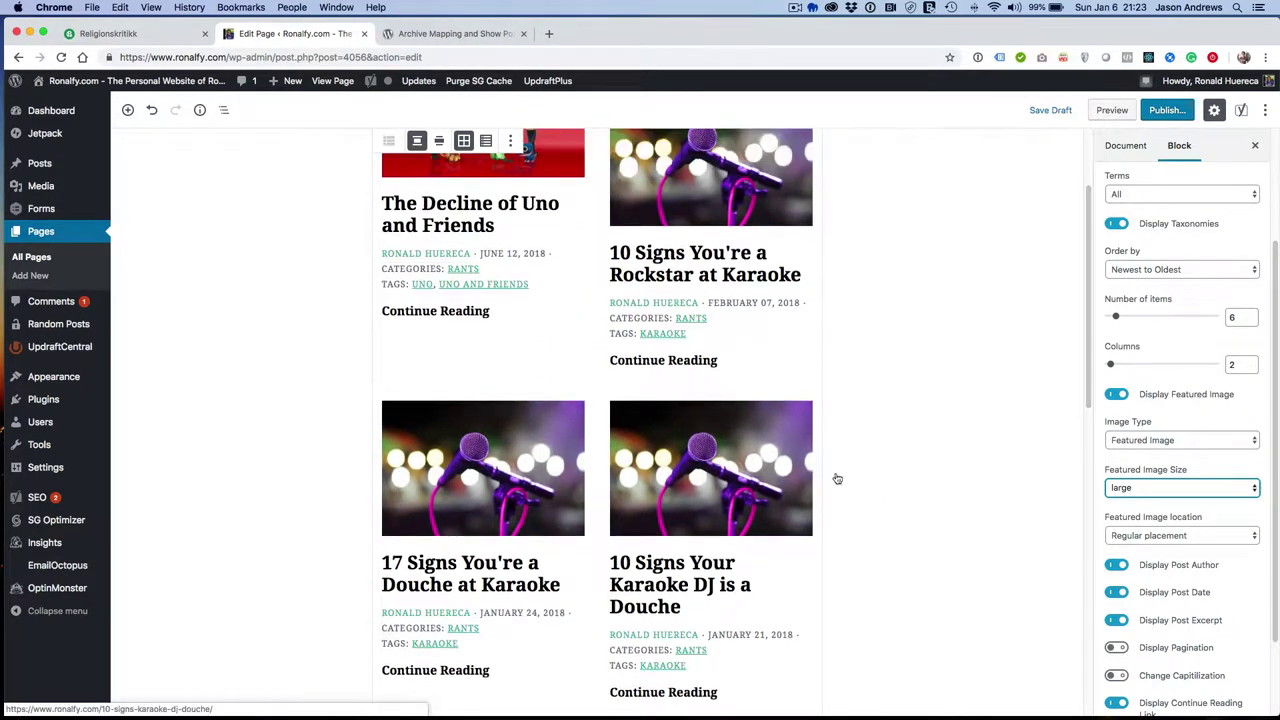
- Hide the post author and post date on each Custom Posts entry
click(1117, 565)
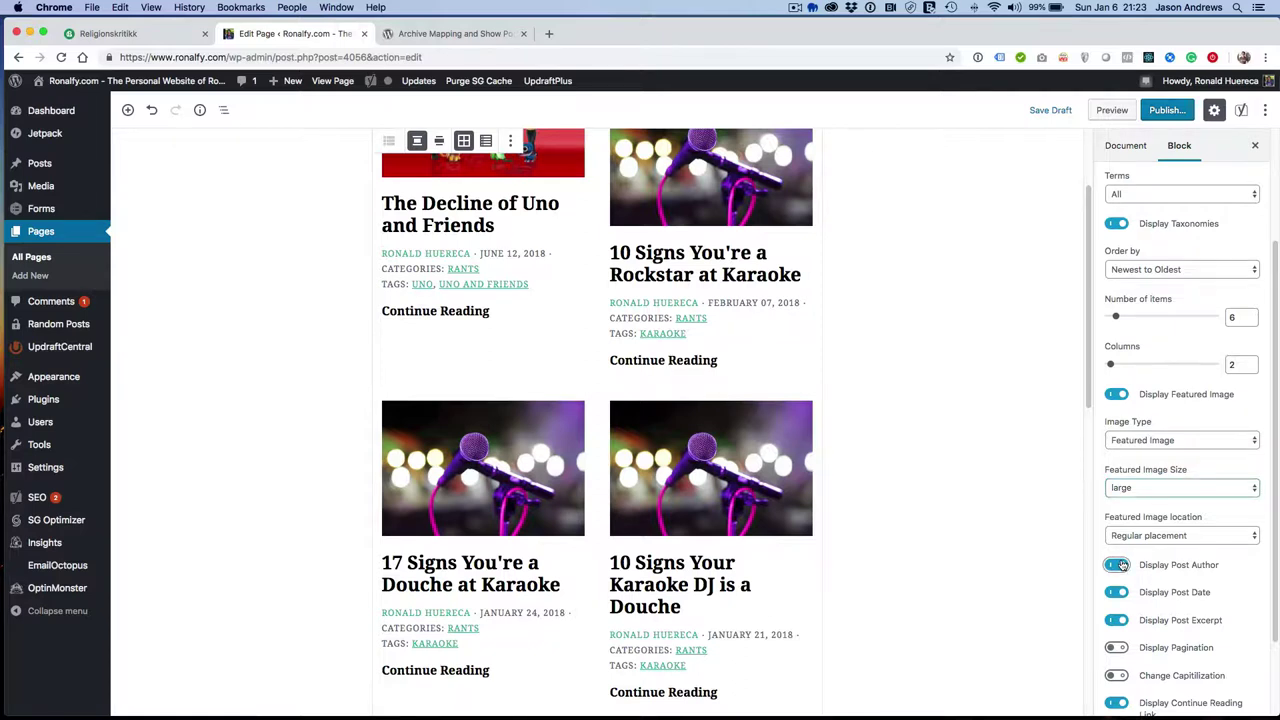
click(1117, 592)
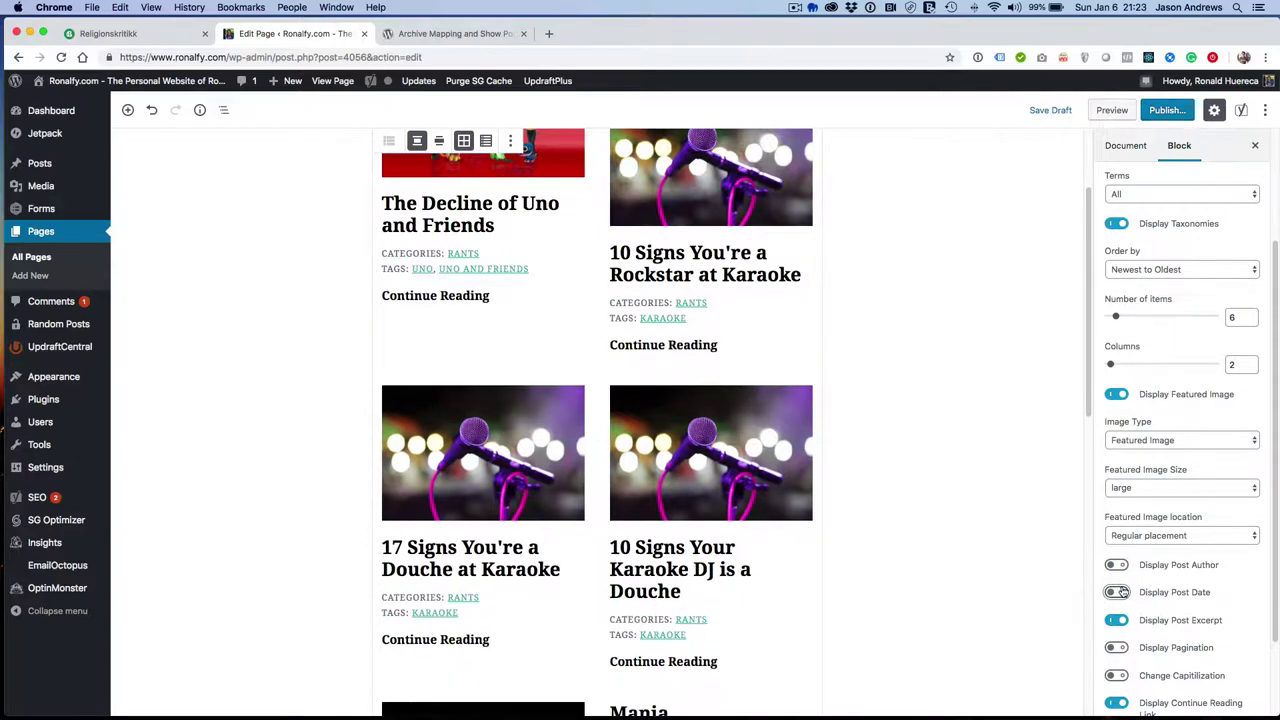
scroll(1124, 595, up, 1)
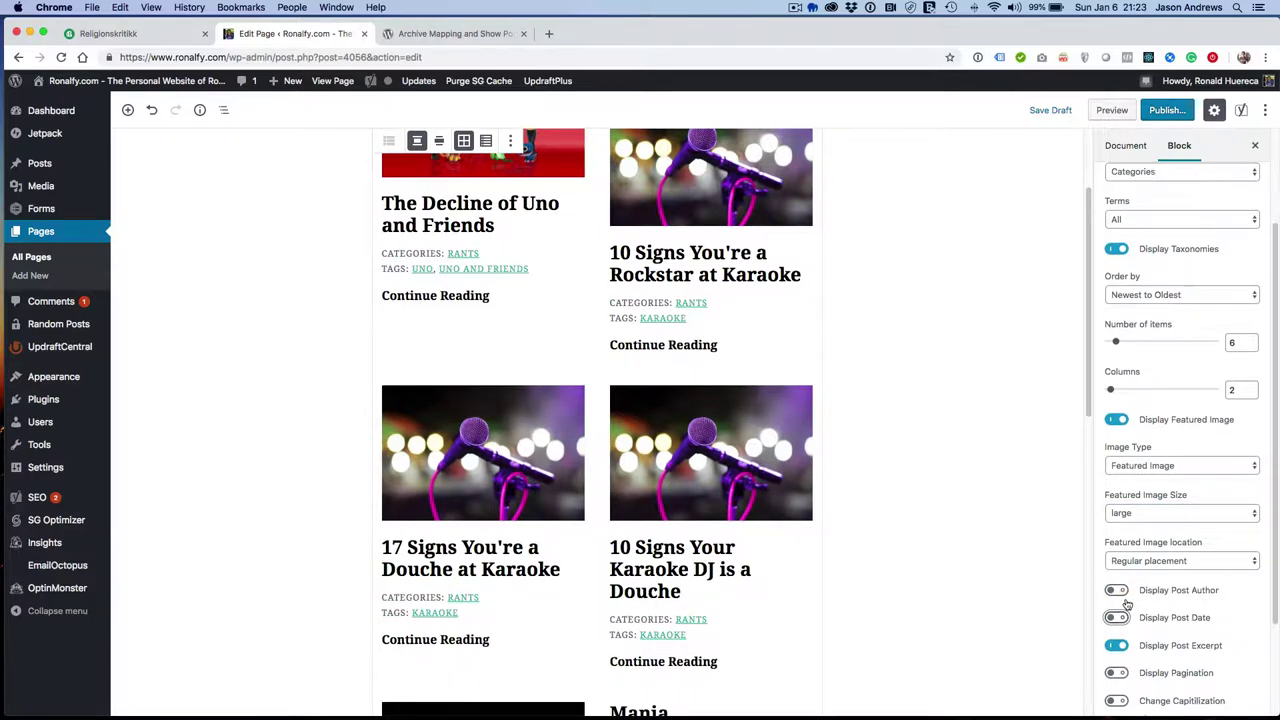
scroll(1126, 601, up, 3)
- Switch off Display Taxonomies and review the preview without categories and tags
click(1117, 317)
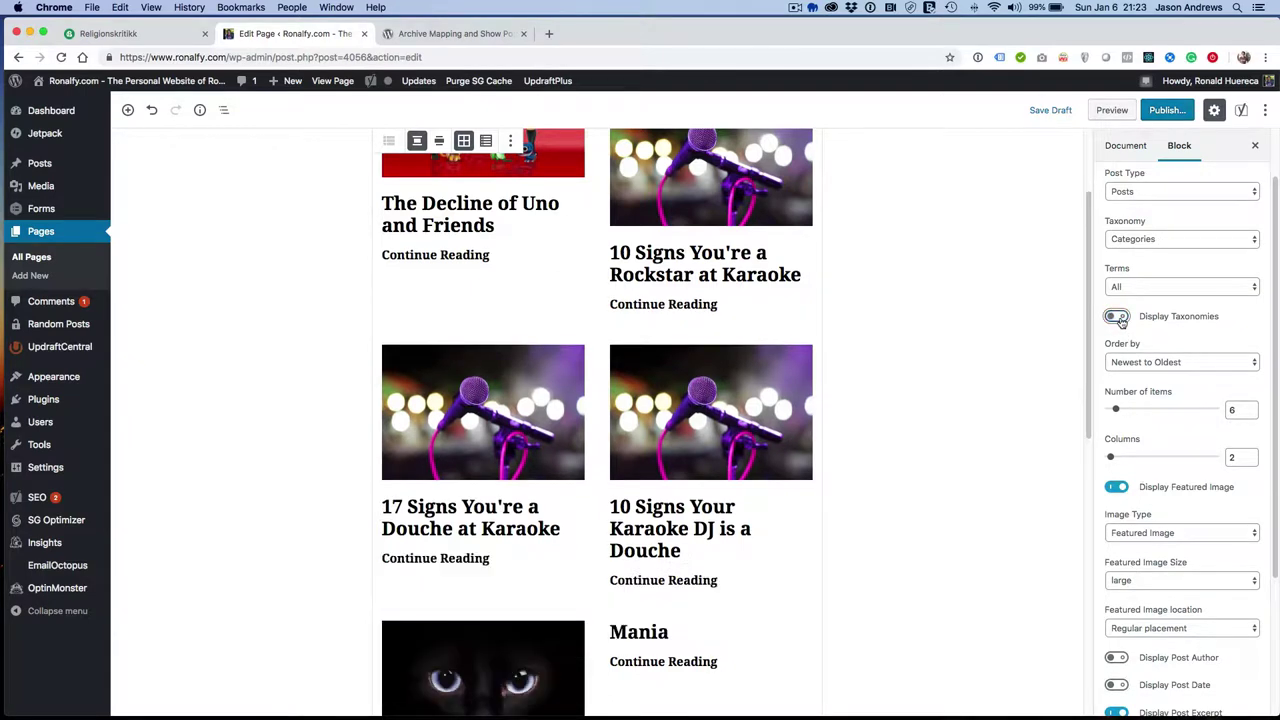
scroll(1124, 620, down, 2)
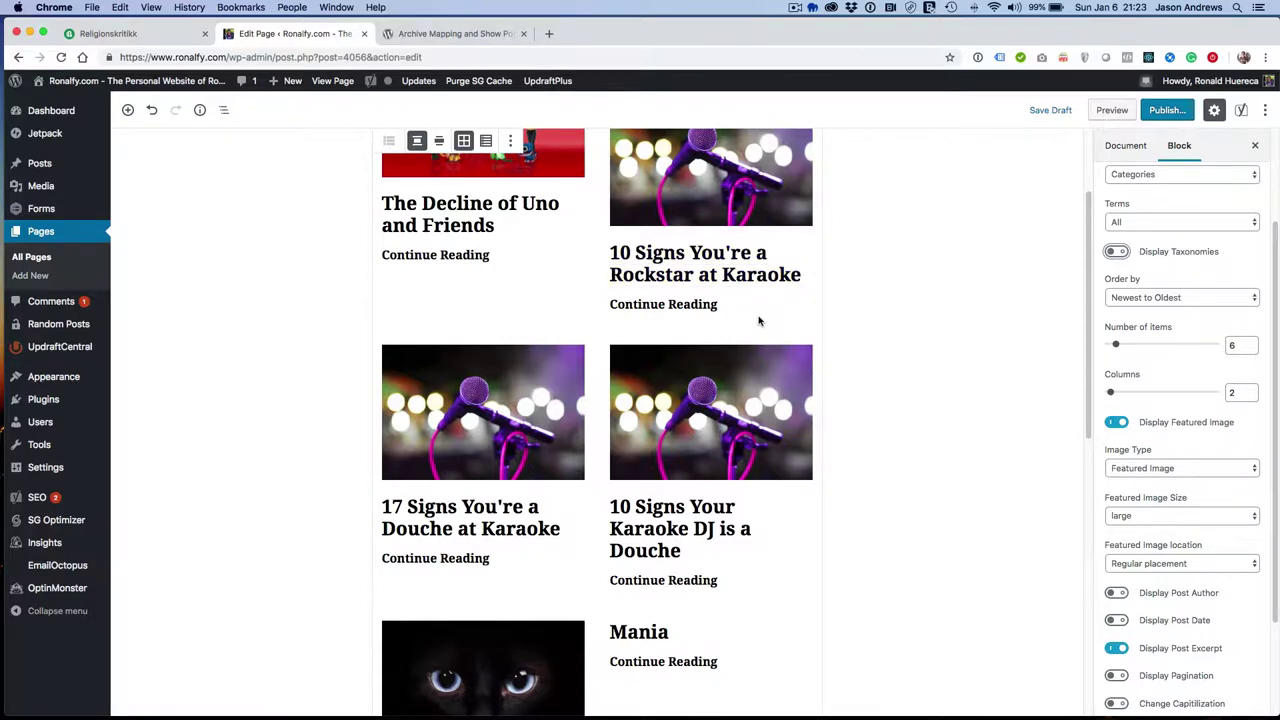
scroll(758, 320, up, 3)
scroll(758, 320, down, 5)
scroll(758, 320, down, 3)
scroll(758, 320, down, 2)
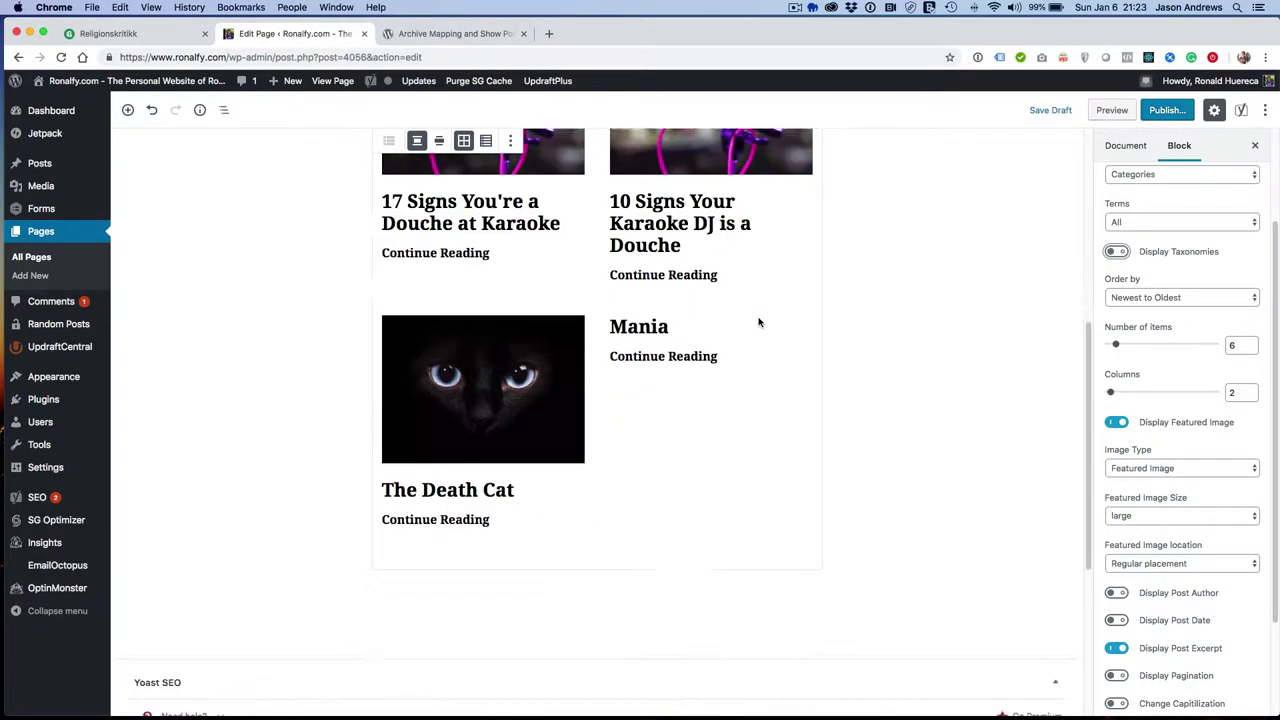
scroll(758, 322, up, 5)
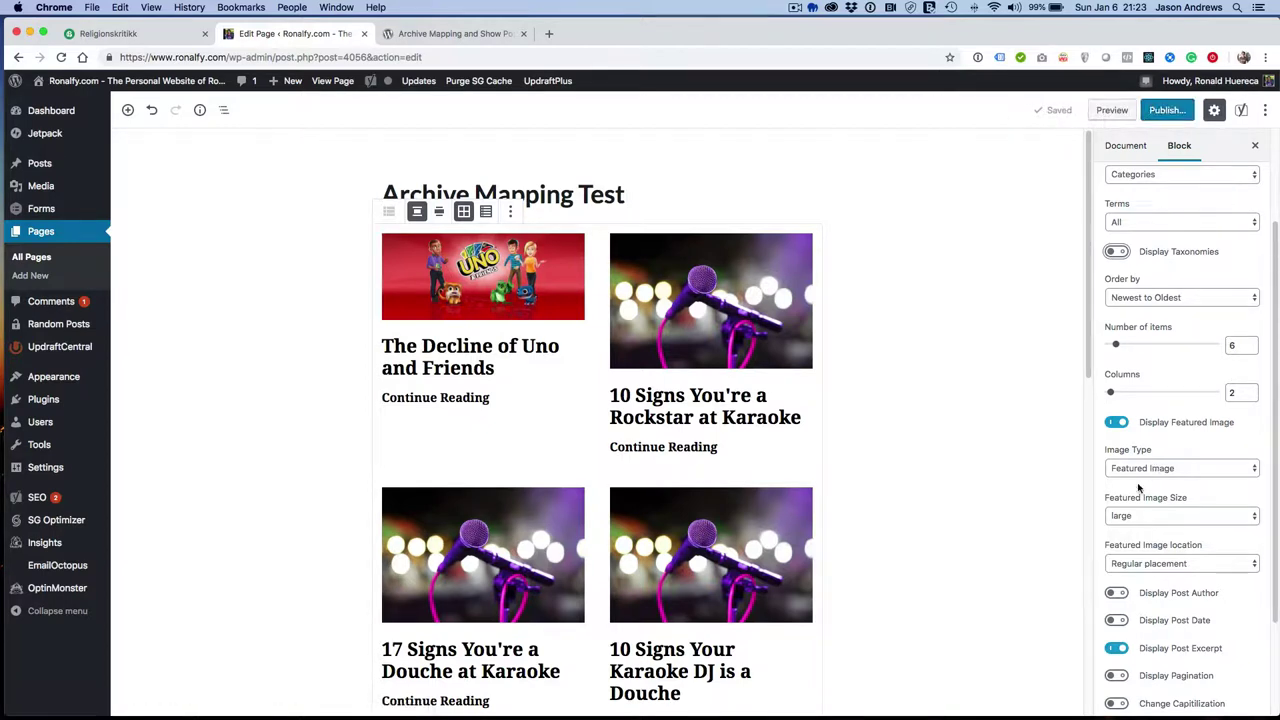
- Try Featured Image locations below the title, then below the title and post meta
click(1138, 563)
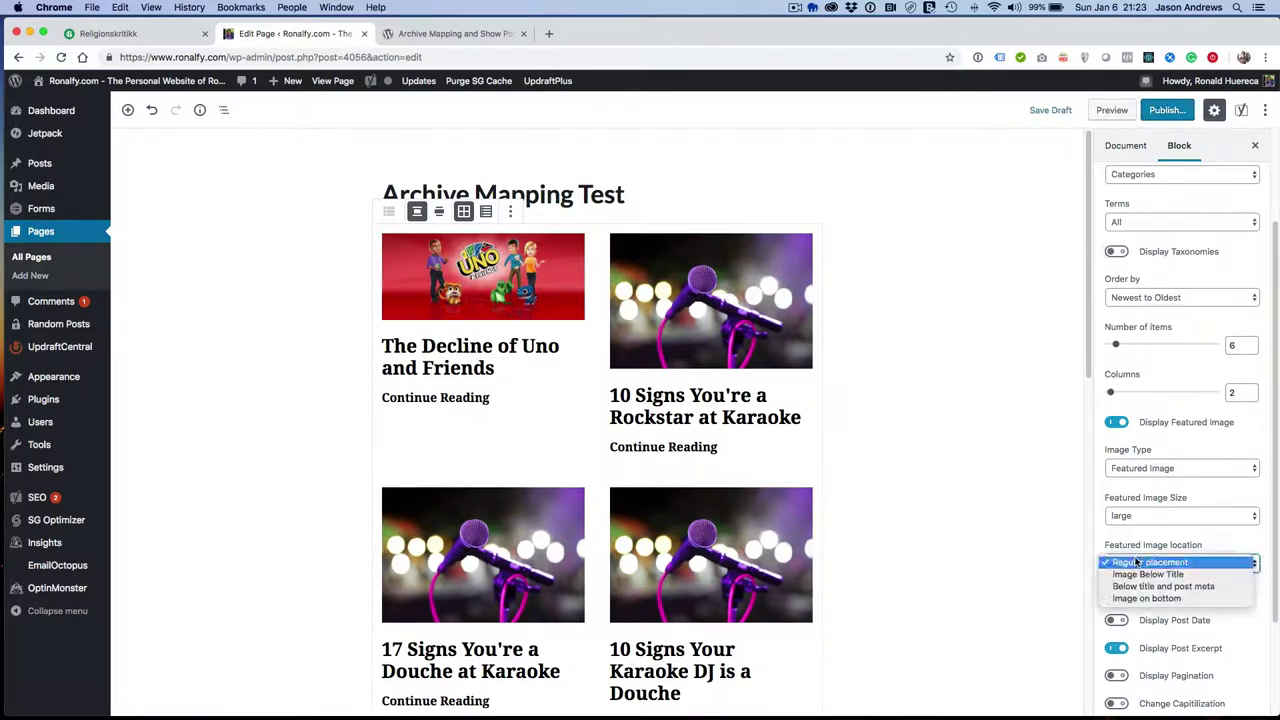
click(1140, 574)
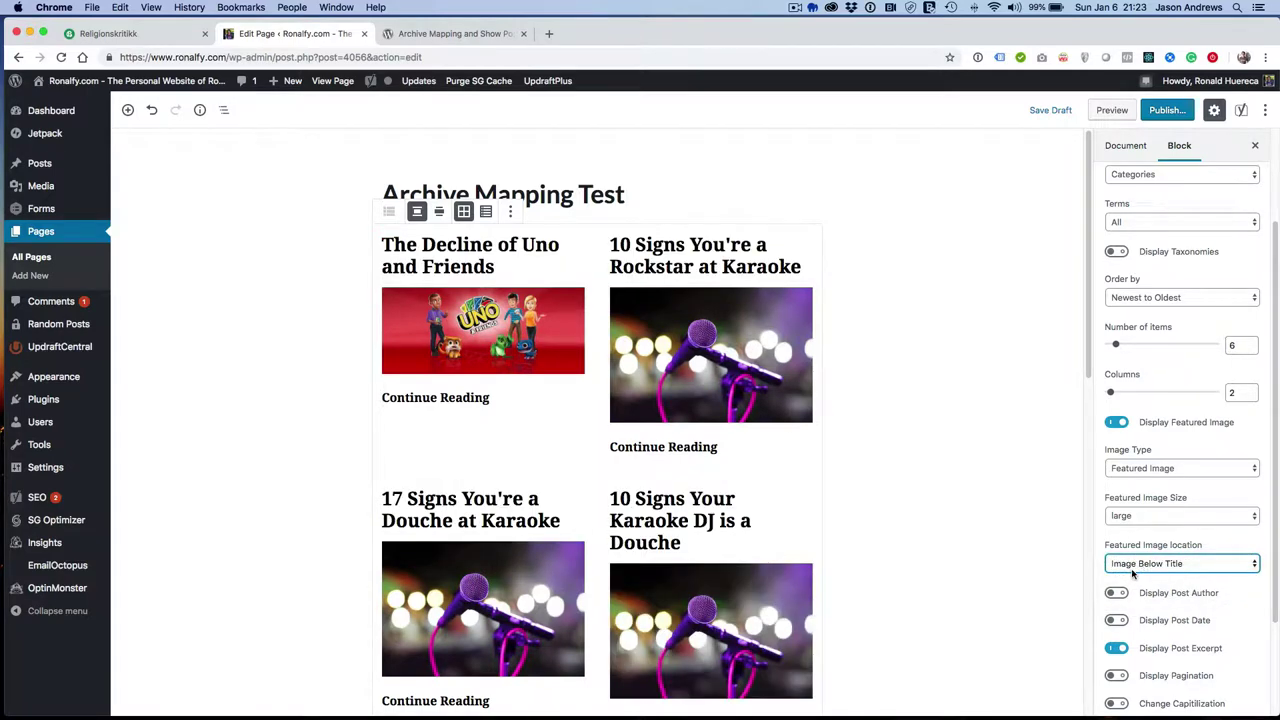
click(1139, 564)
click(1145, 575)
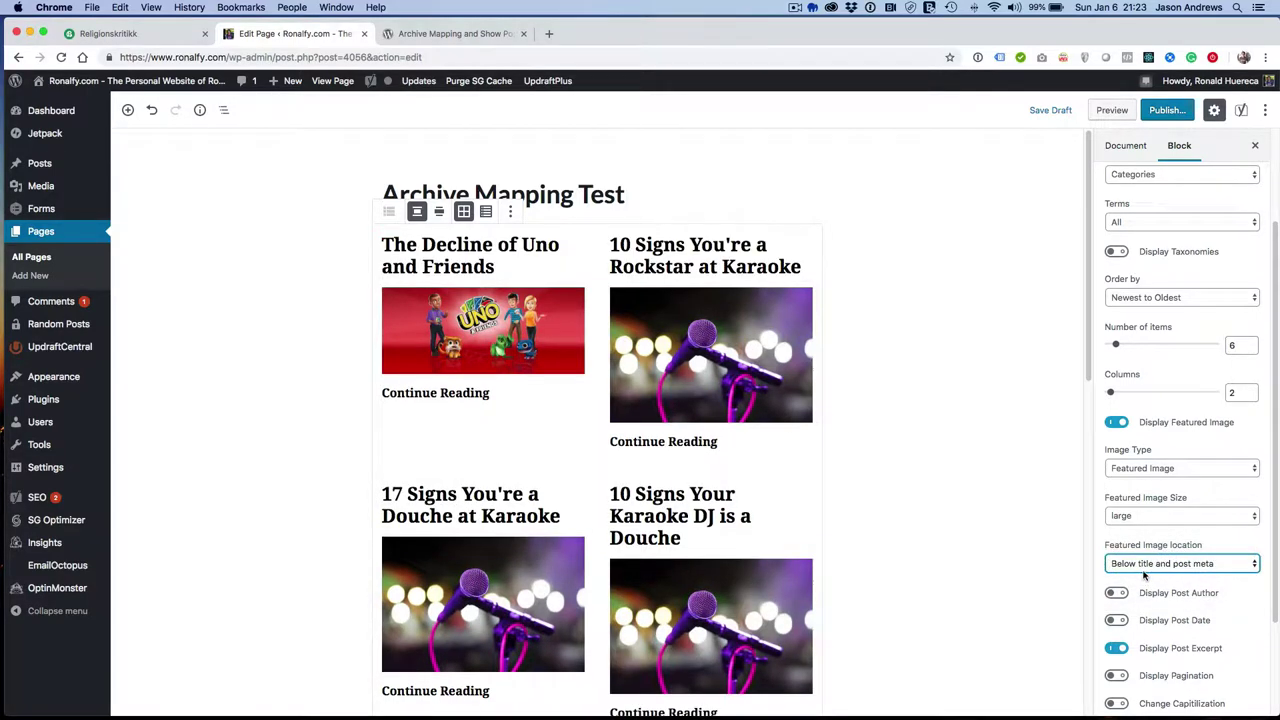
- Turn on Display Post Author, Display Post Date and Display Taxonomies
scroll(1145, 567, down, 1)
click(1116, 569)
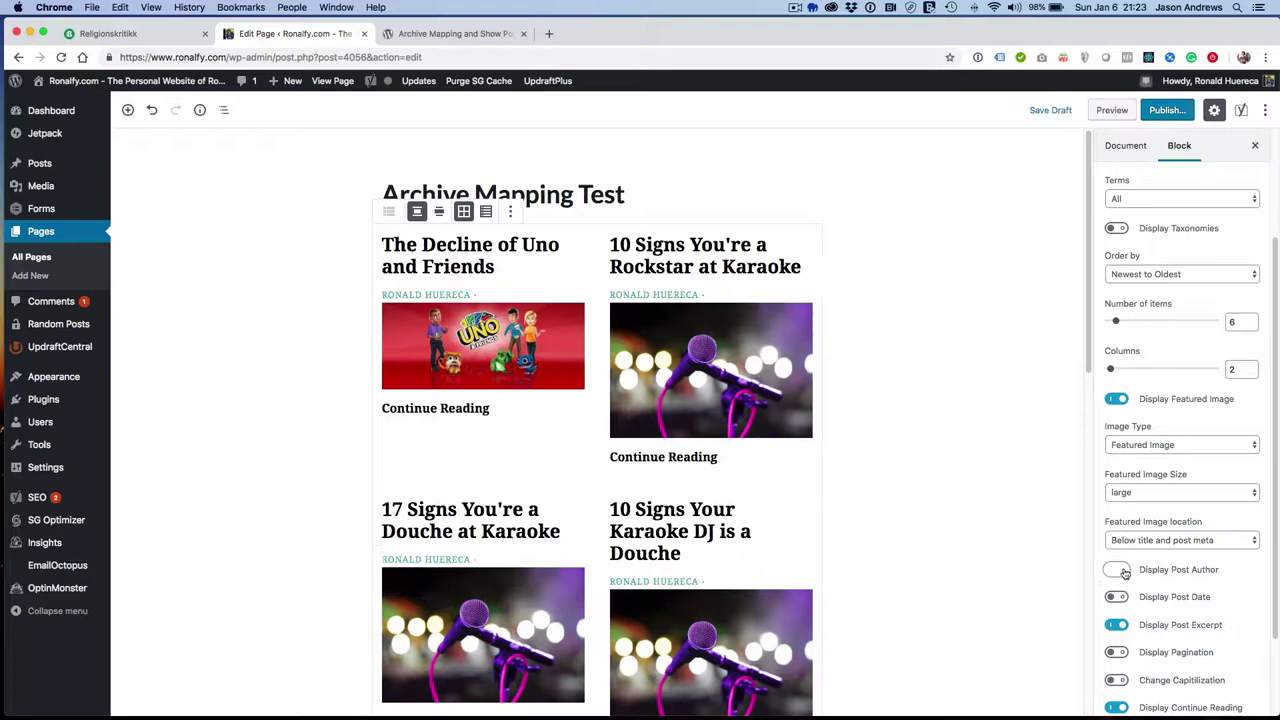
click(1116, 597)
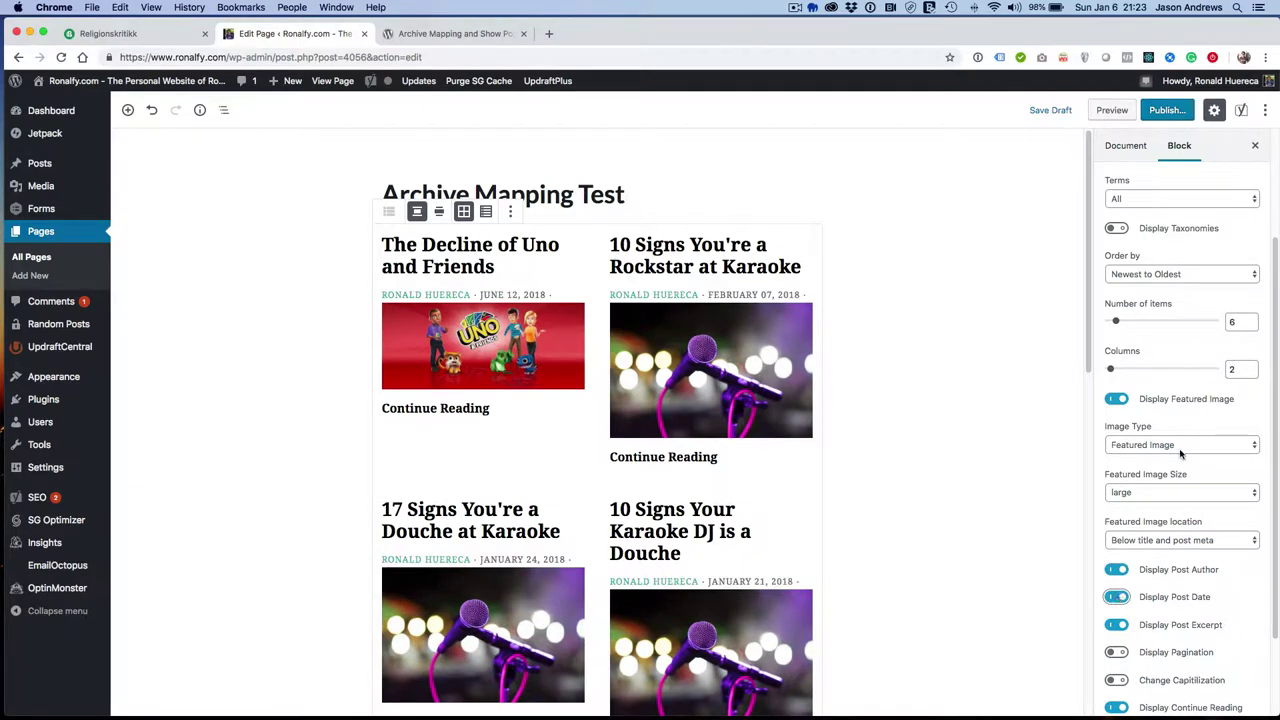
scroll(1157, 343, up, 1)
click(1116, 247)
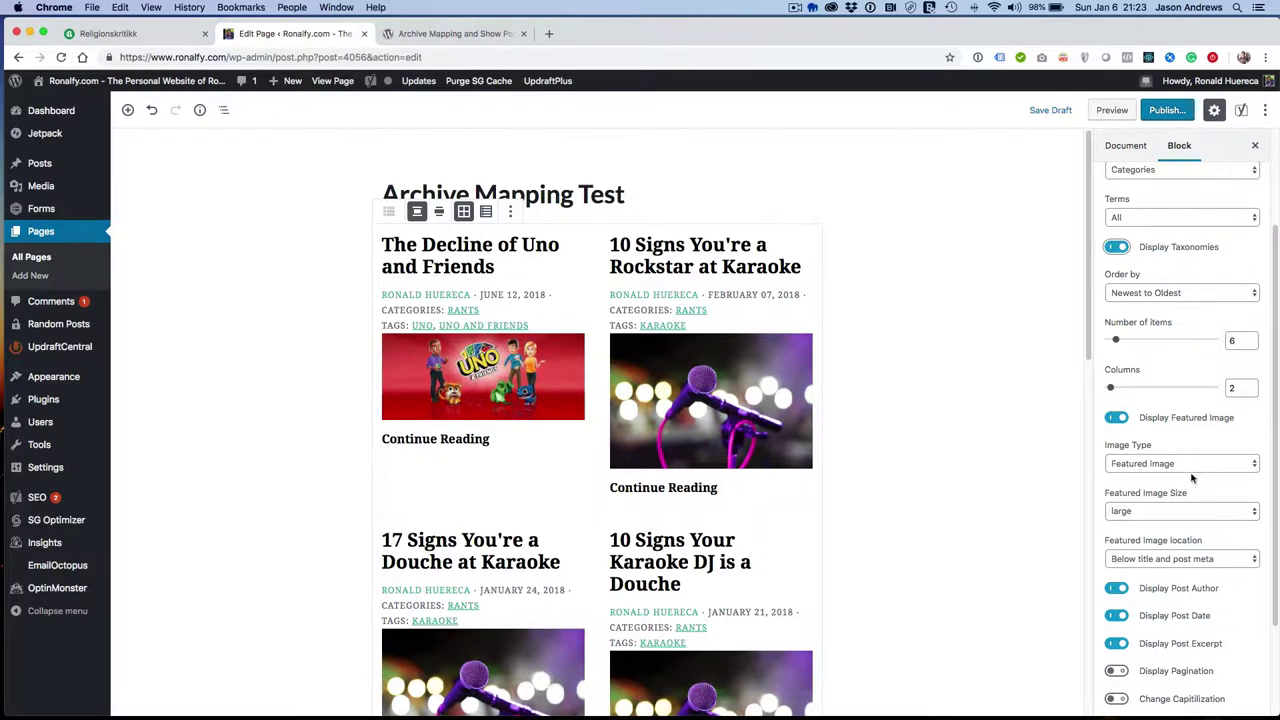
- Set the Featured Image location to Image on bottom
scroll(1180, 485, down, 3)
click(1166, 497)
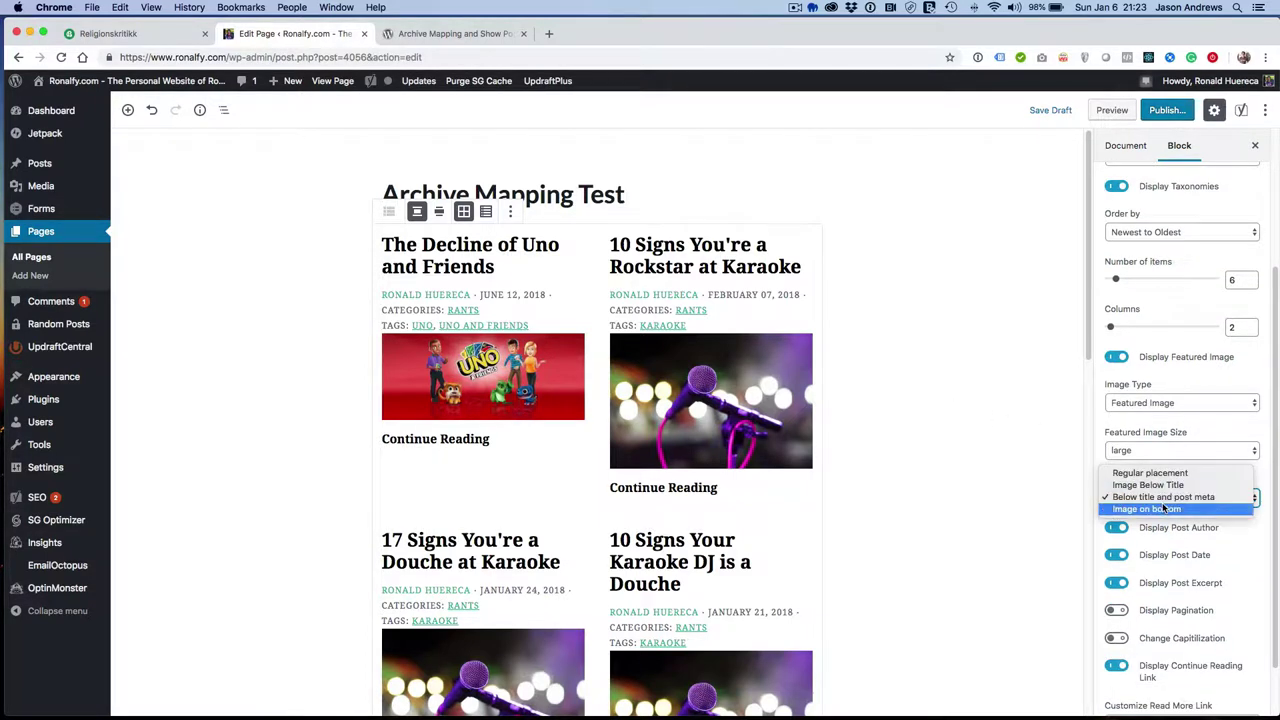
click(1163, 508)
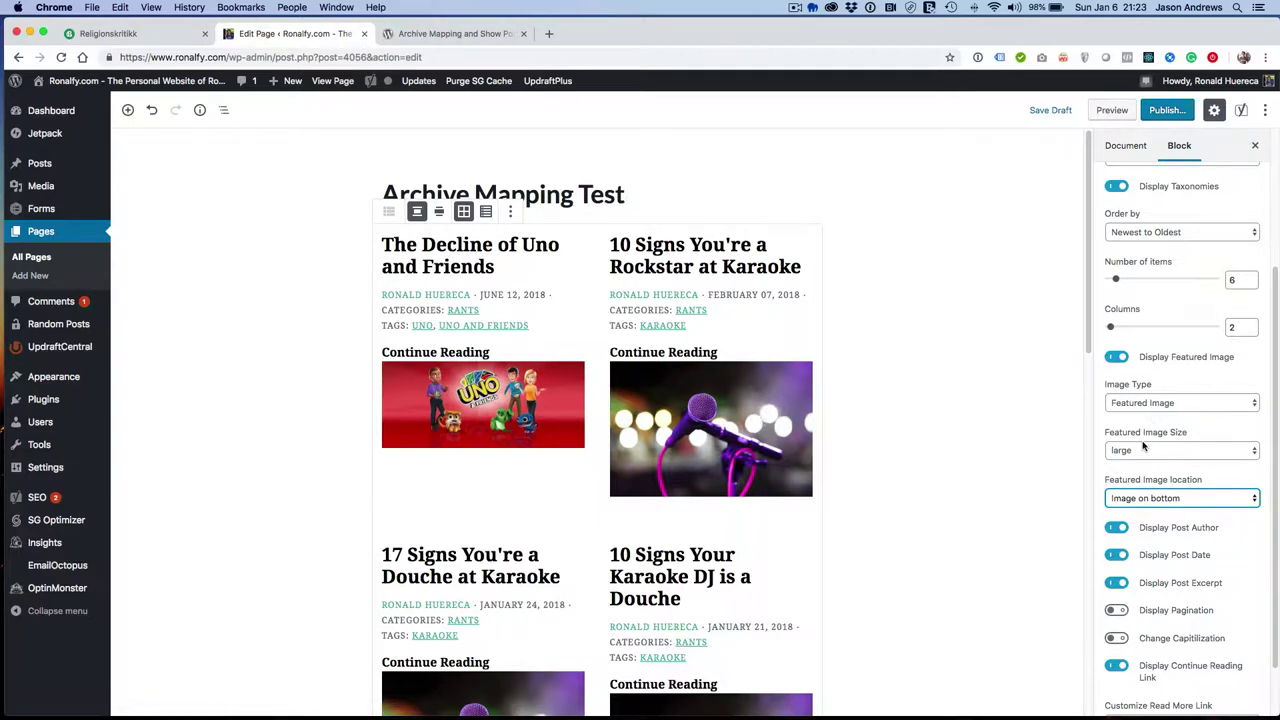
scroll(1150, 488, up, 4)
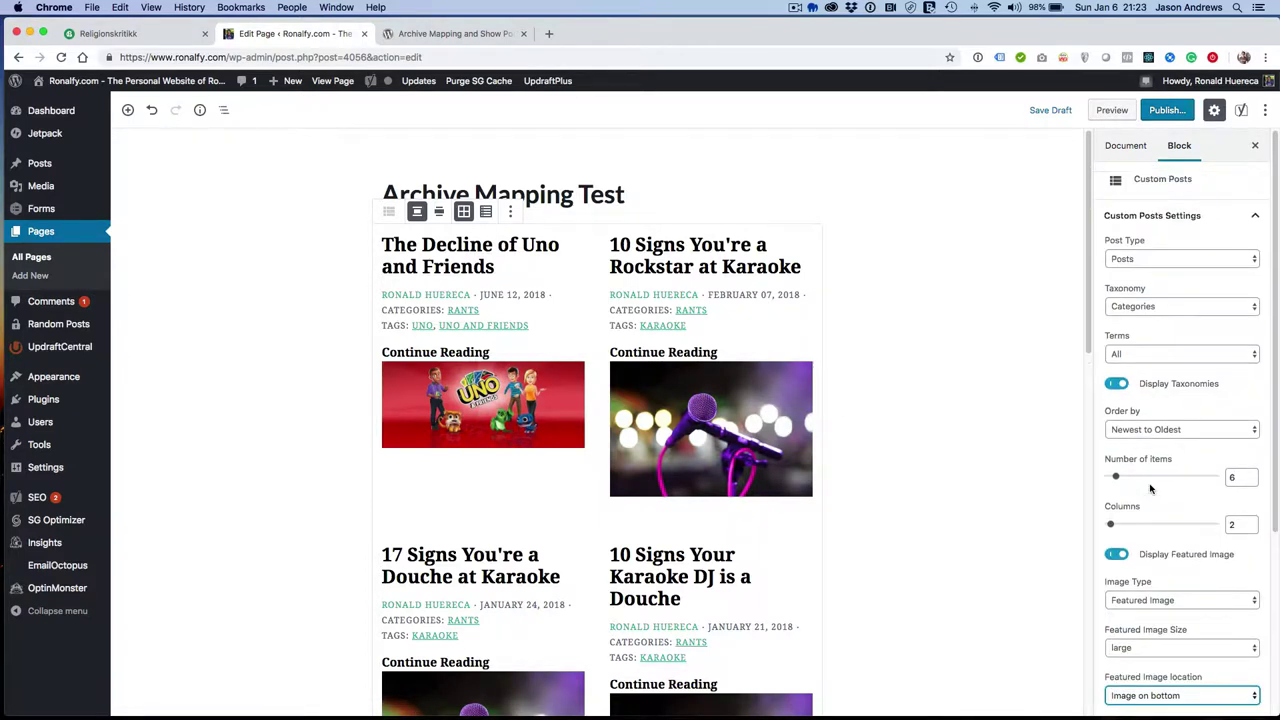
scroll(1142, 474, down, 1)
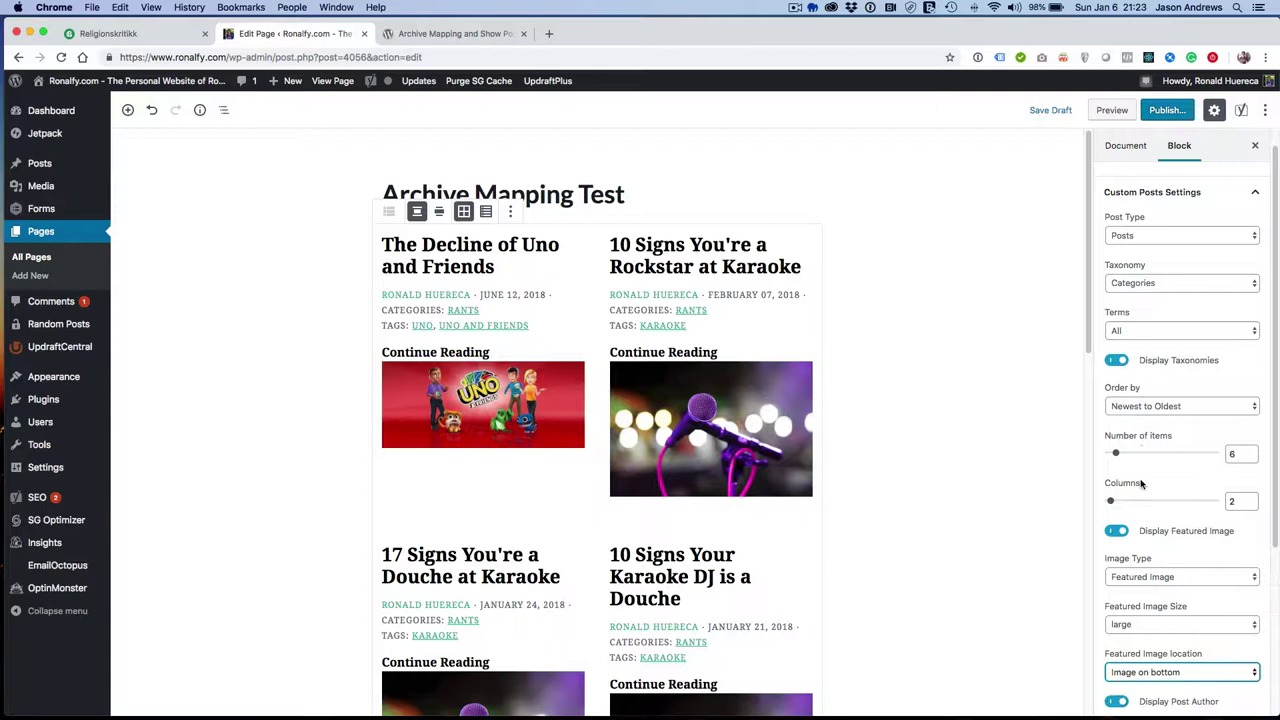
- Turn off Display Featured Image and drag the Columns slider from 2 to 4
click(1117, 504)
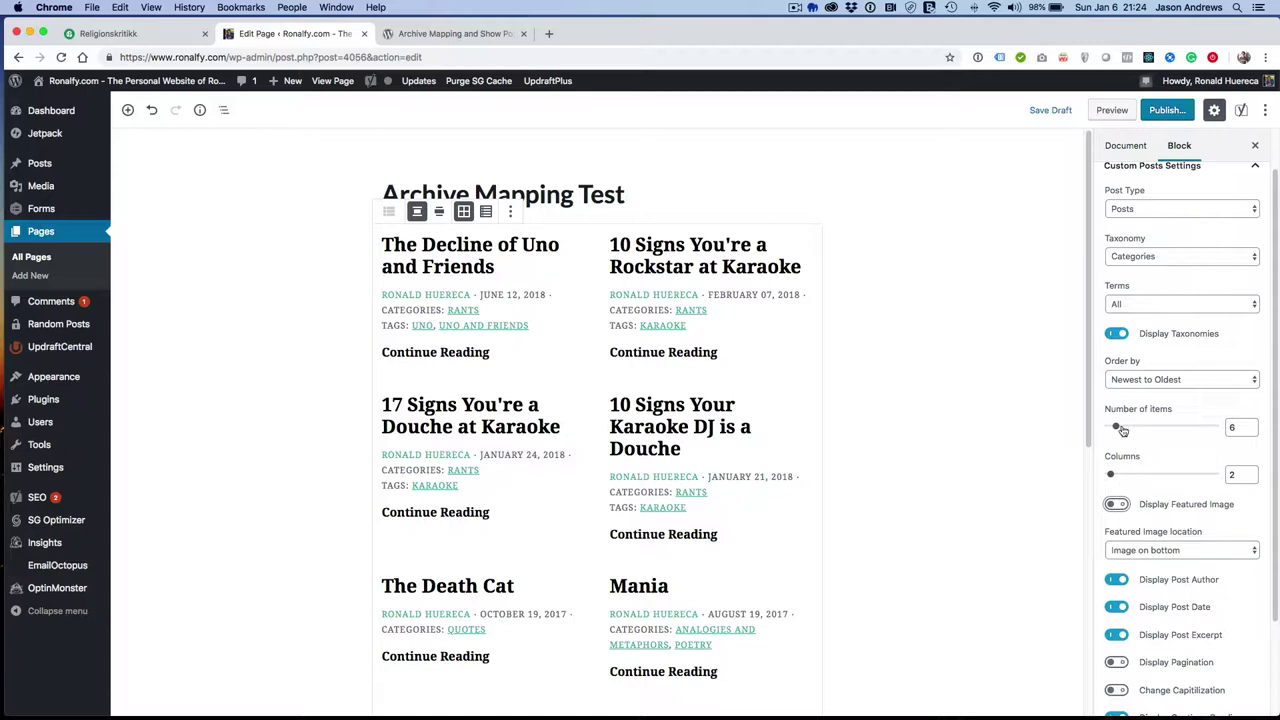
mouse_move(1122, 477)
mouse_down()
mouse_move(1202, 478)
mouse_move(1129, 476)
mouse_up()
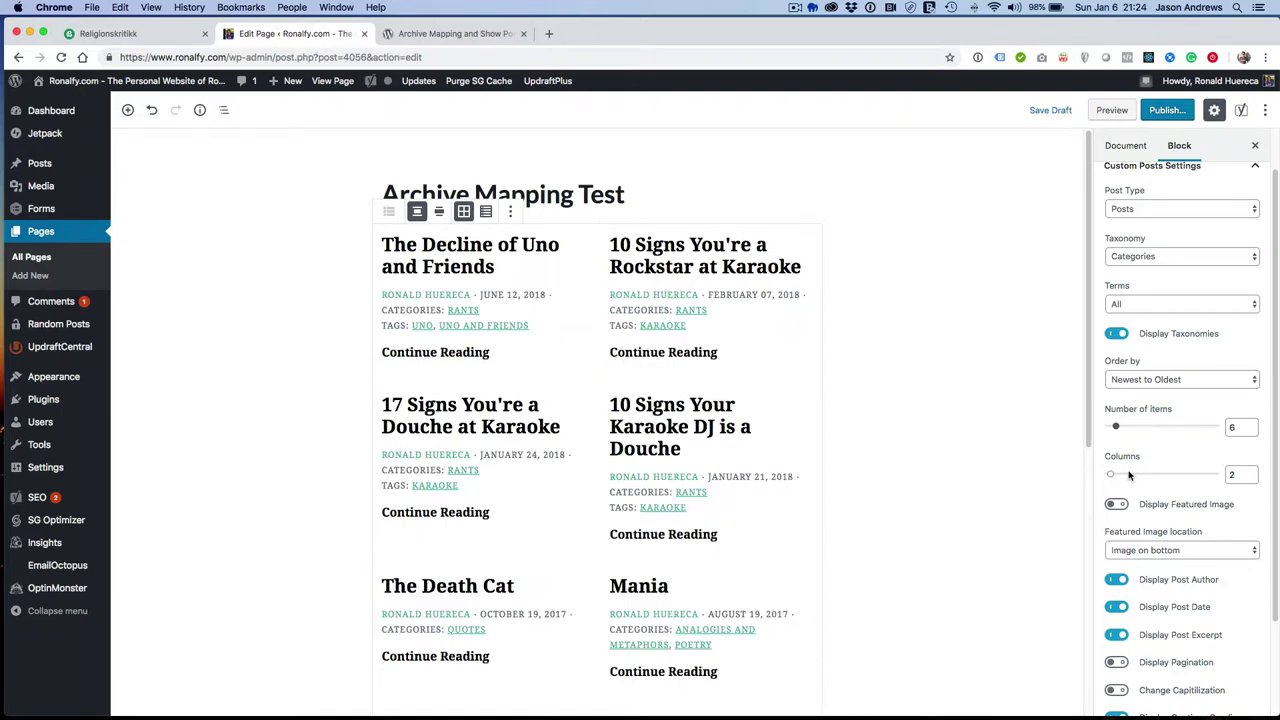
- Switch the Custom Posts block to the single-column list view
click(486, 211)
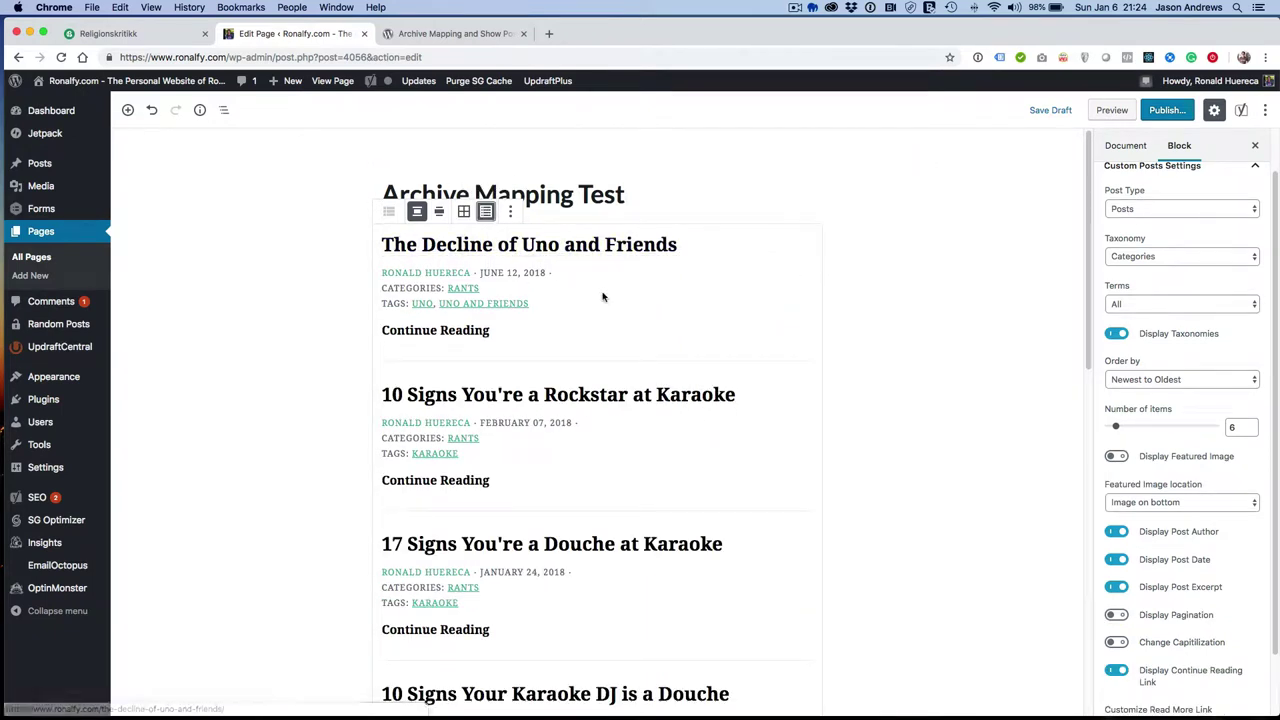
scroll(563, 297, down, 1)
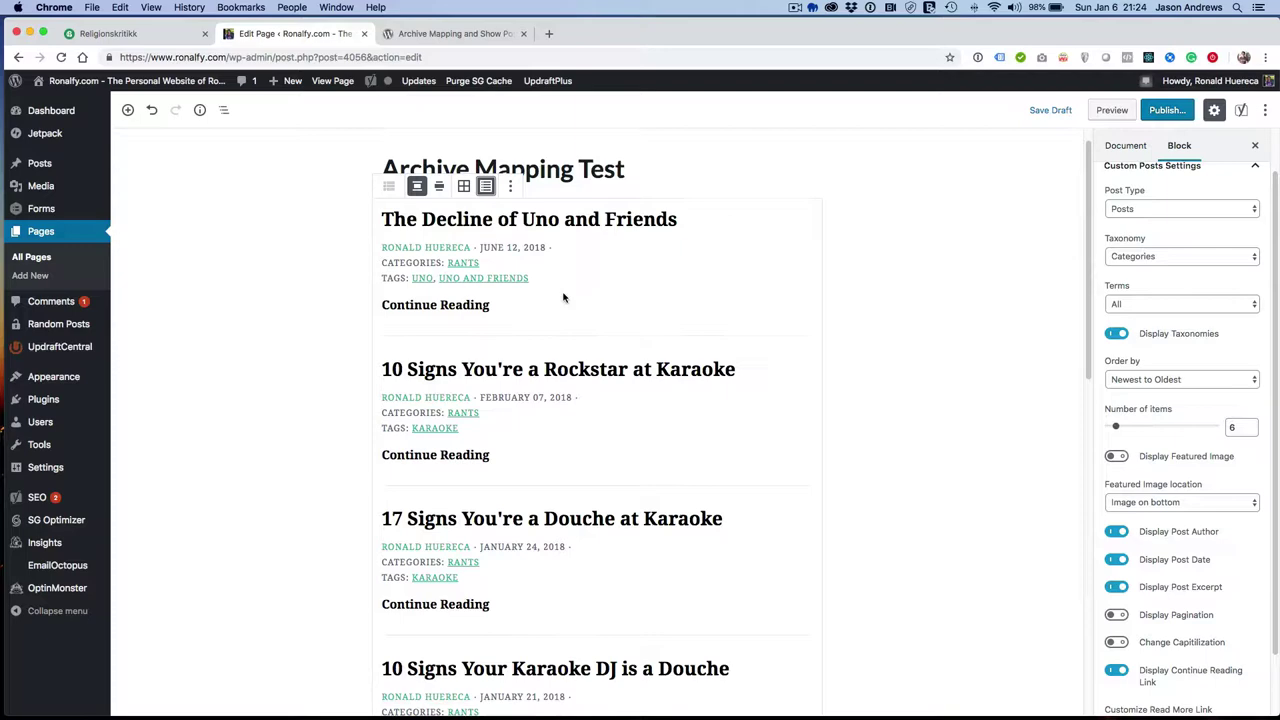
scroll(563, 297, down, 3)
scroll(563, 297, down, 2)
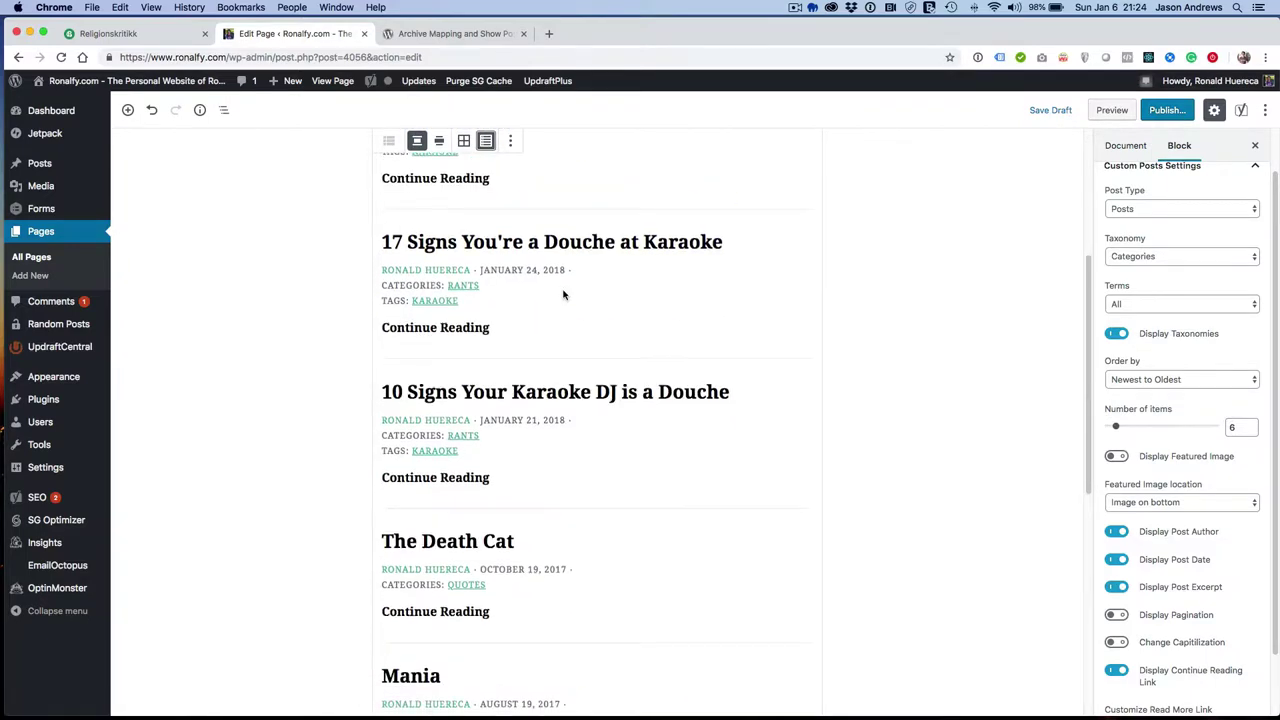
scroll(563, 297, down, 2)
scroll(563, 296, up, 3)
scroll(563, 296, up, 5)
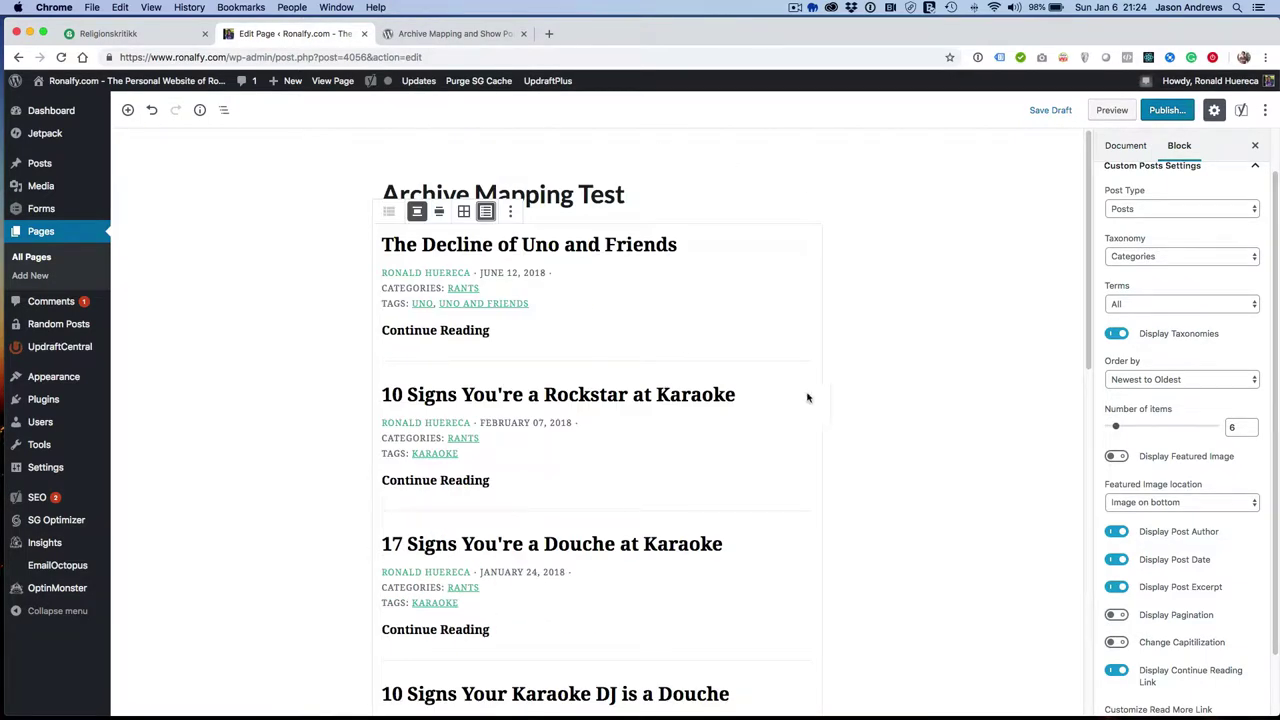
- Re-enable featured images in Regular placement and publish the page
click(1175, 504)
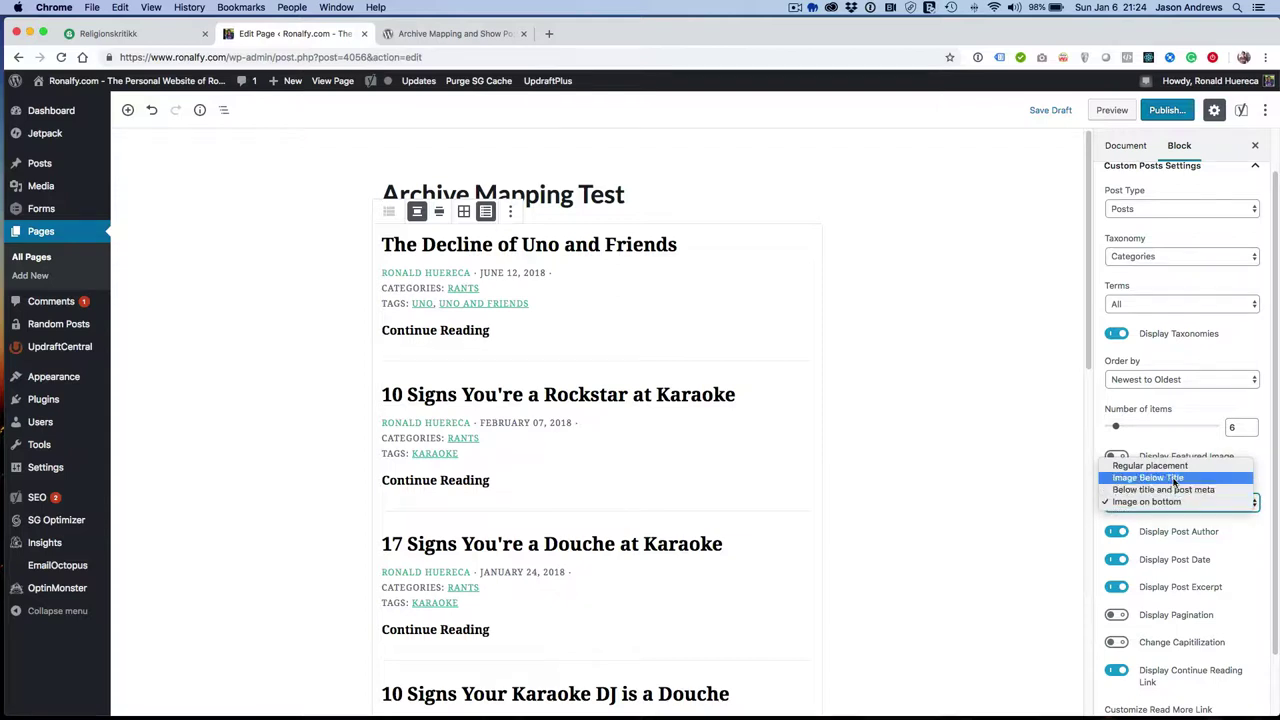
click(1124, 466)
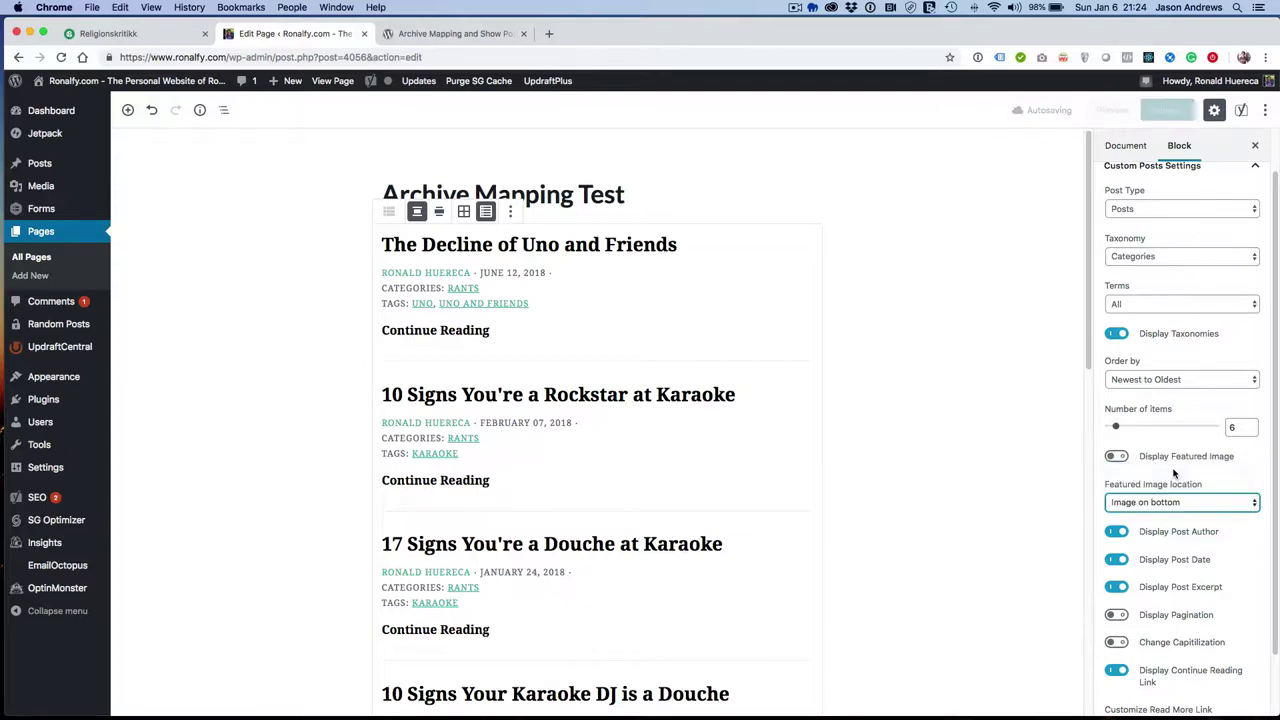
click(1117, 457)
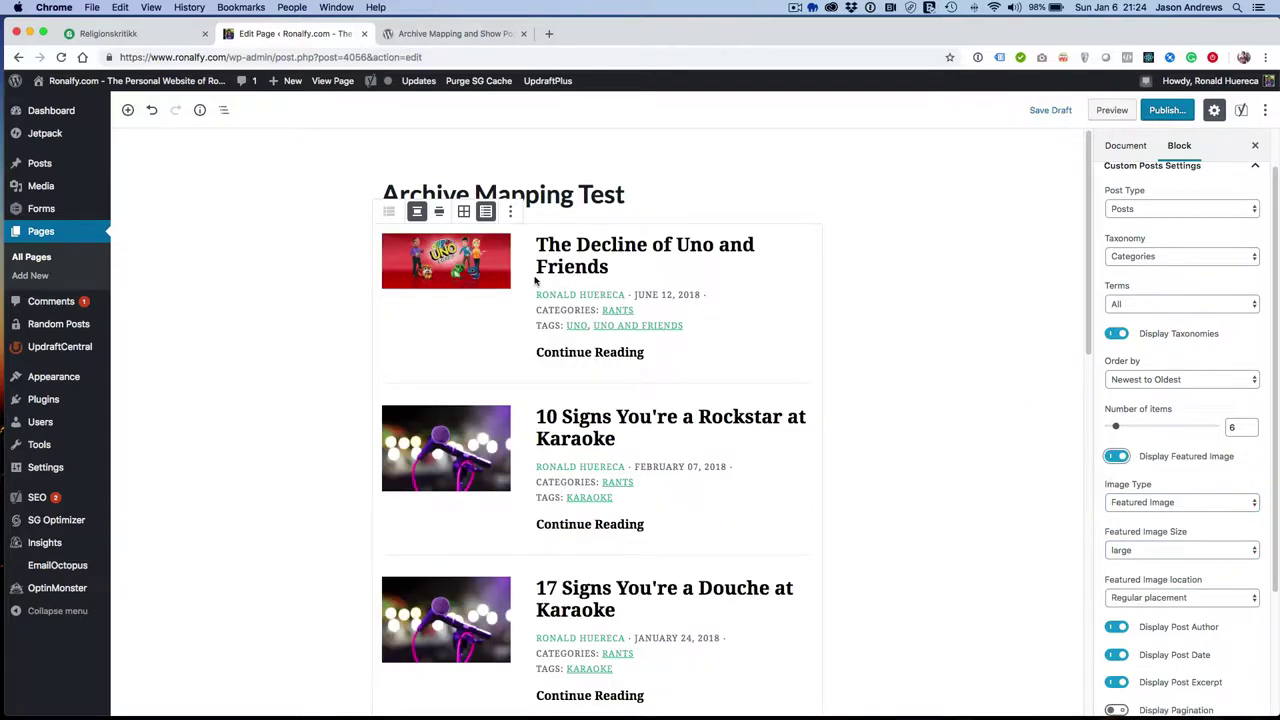
scroll(525, 326, down, 2)
scroll(713, 281, up, 2)
click(1166, 113)
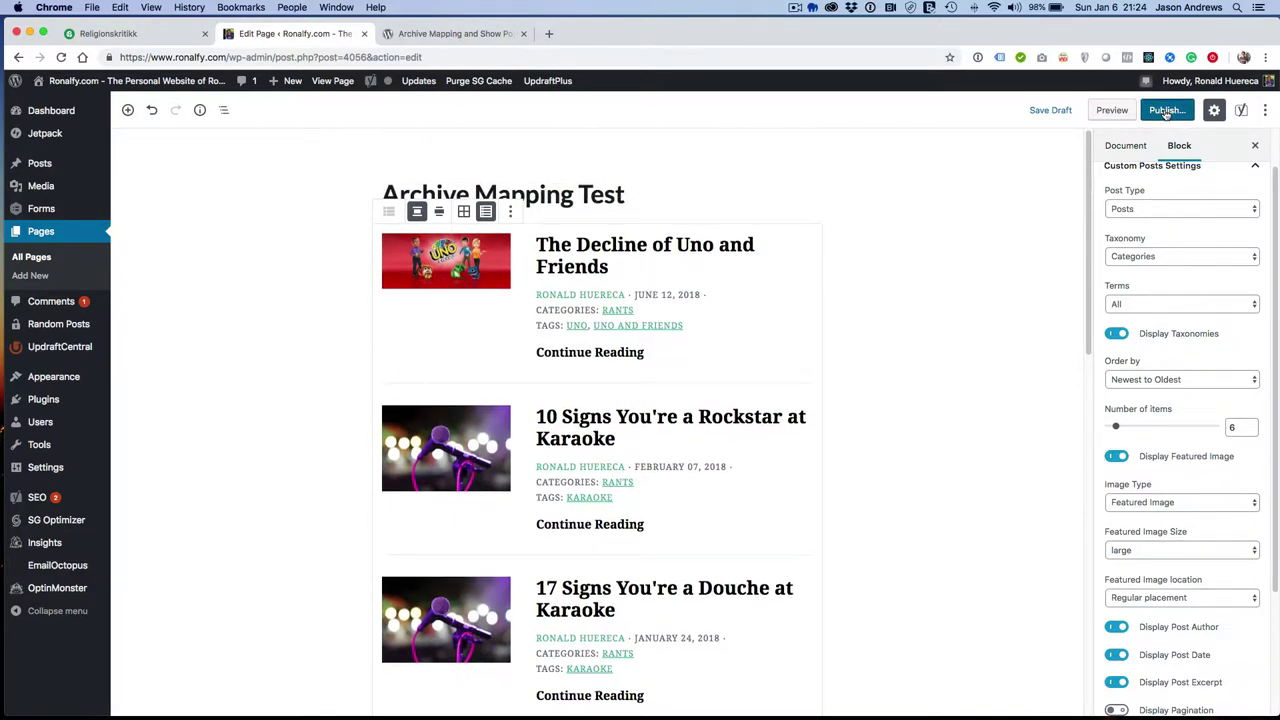
click(1186, 115)
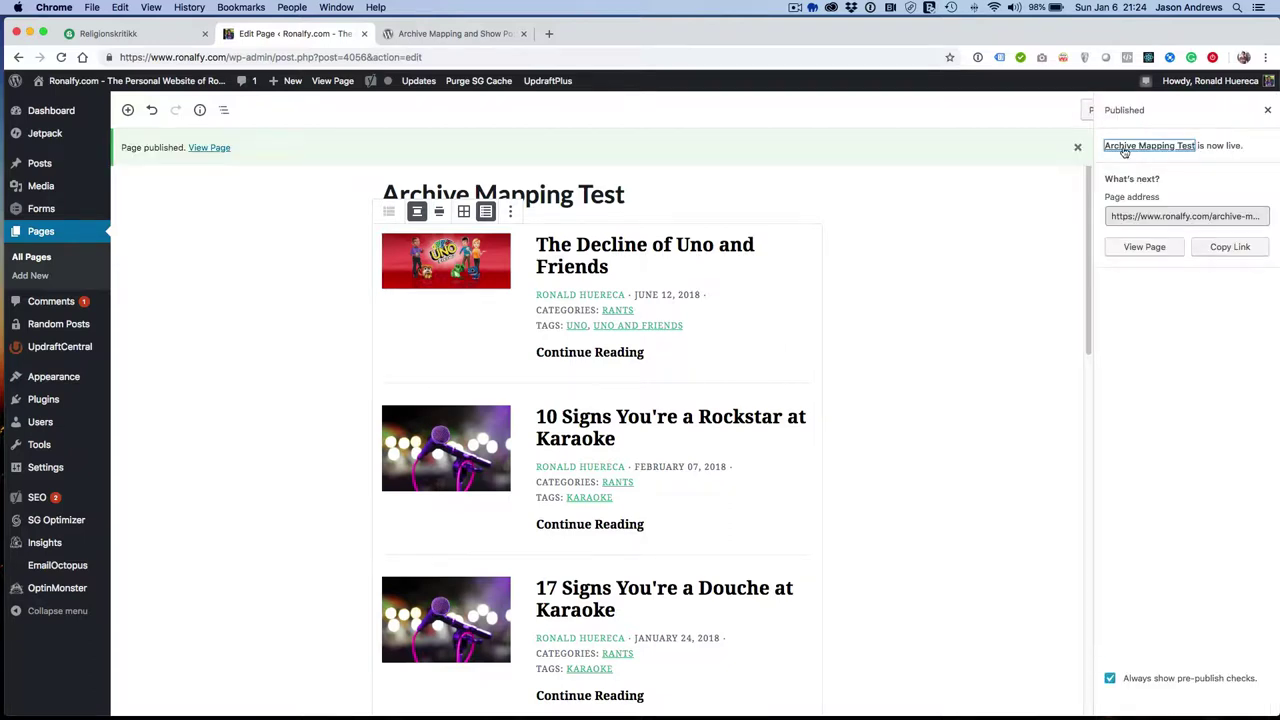
click(228, 152)
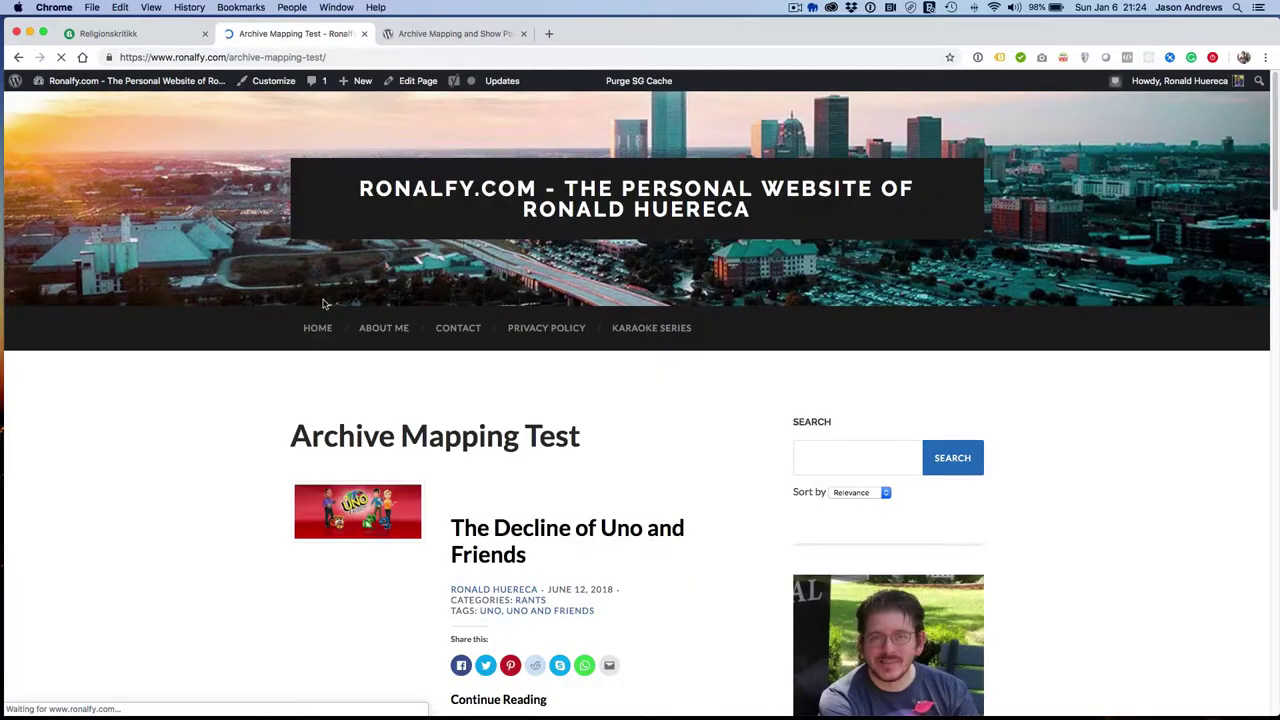
scroll(300, 338, down, 1)
scroll(300, 340, down, 1)
scroll(300, 340, down, 1)
scroll(300, 340, down, 2)
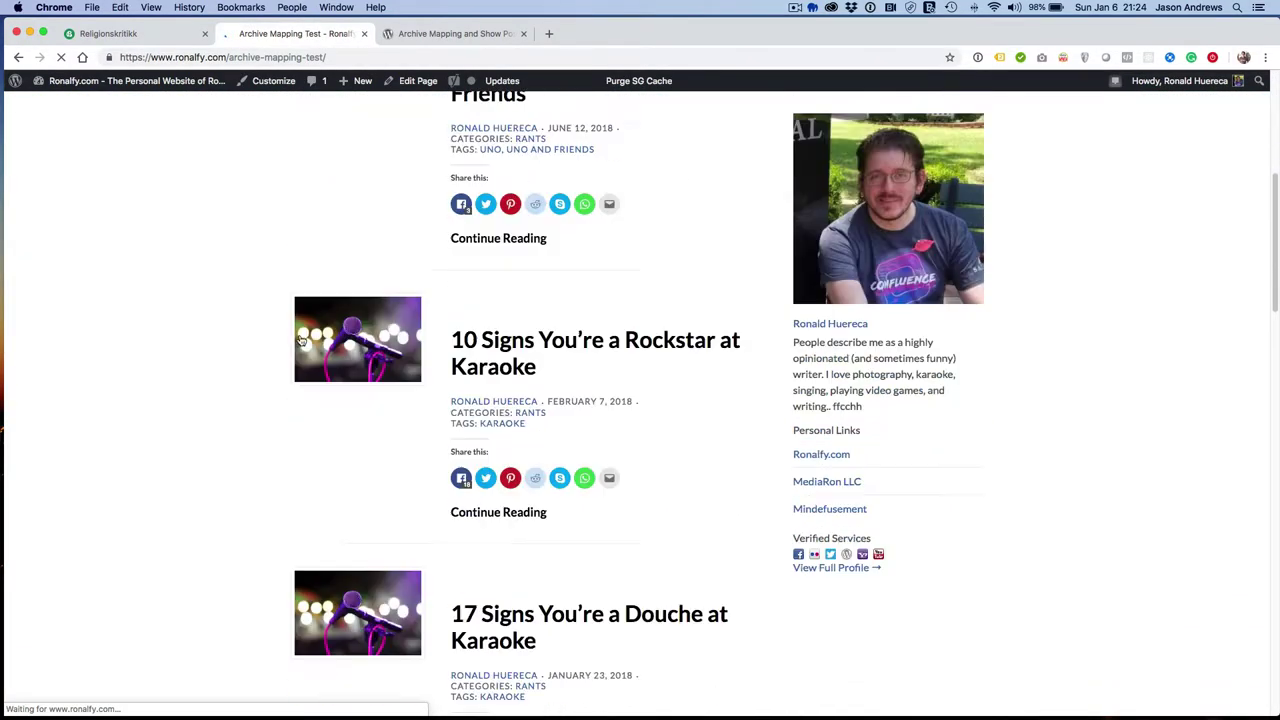
scroll(300, 340, down, 2)
scroll(300, 340, down, 3)
scroll(300, 340, down, 2)
scroll(300, 338, down, 2)
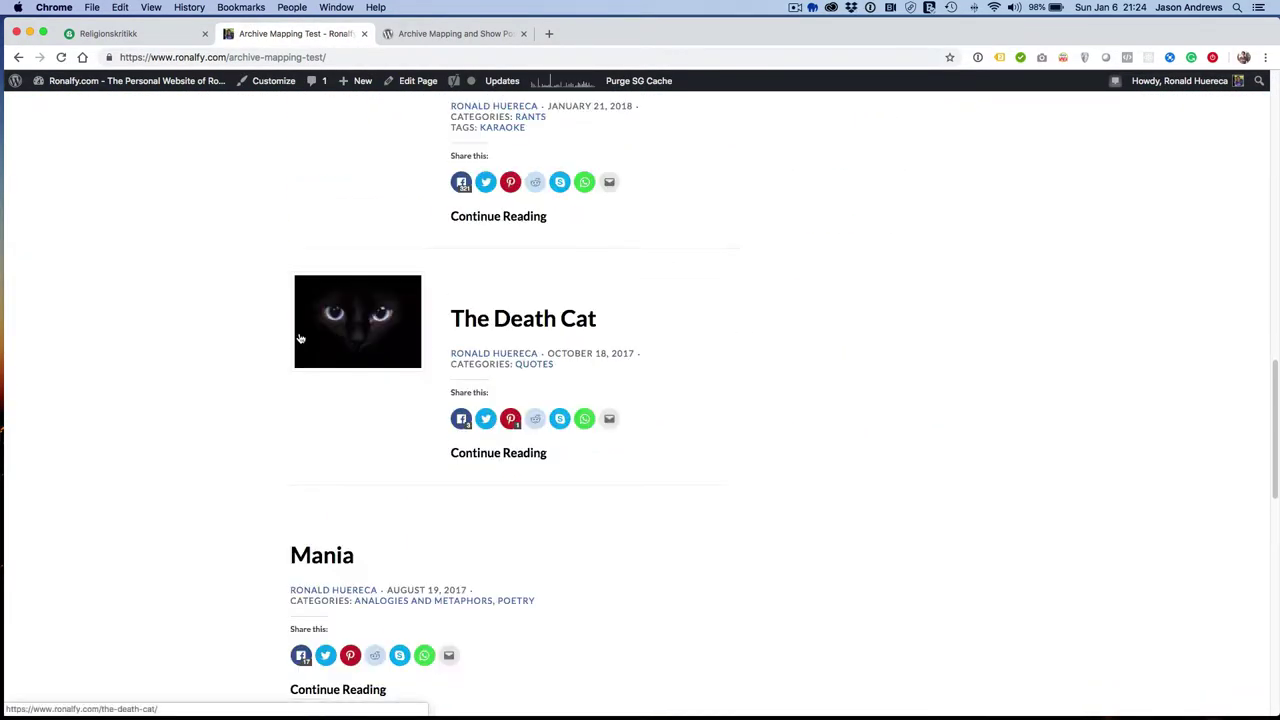
scroll(300, 337, up, 2)
scroll(300, 323, up, 3)
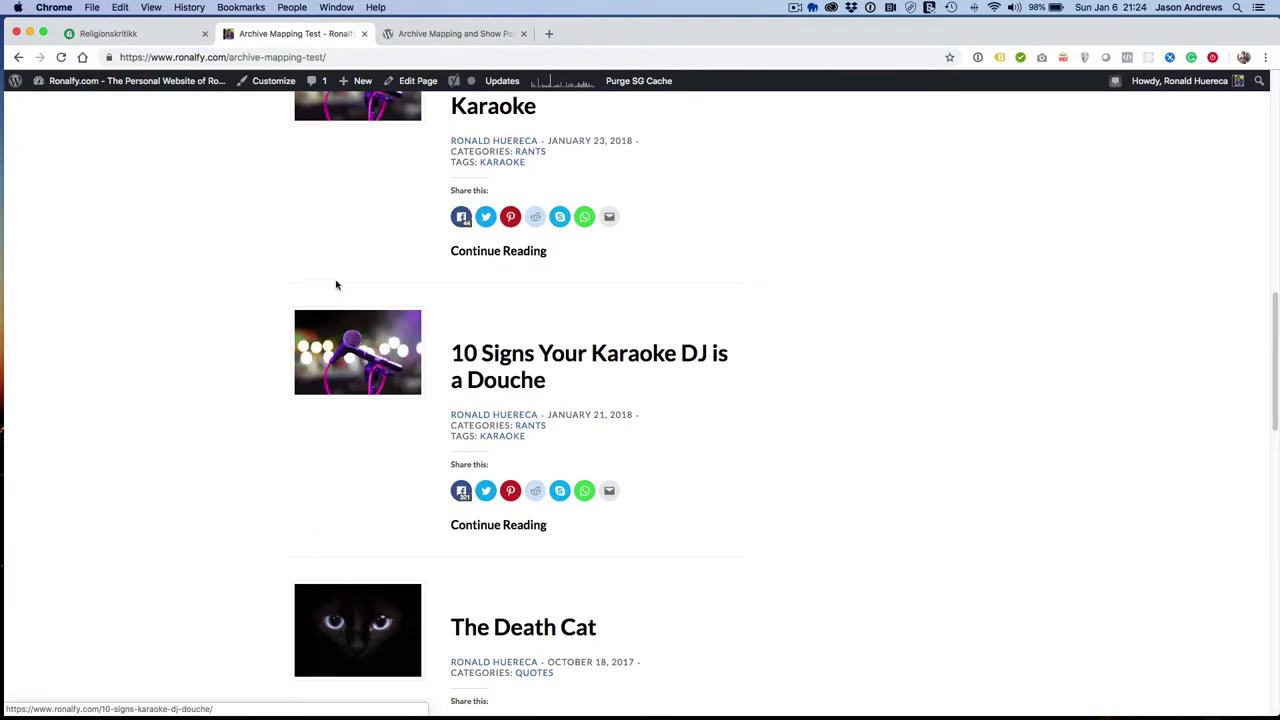
click(416, 81)
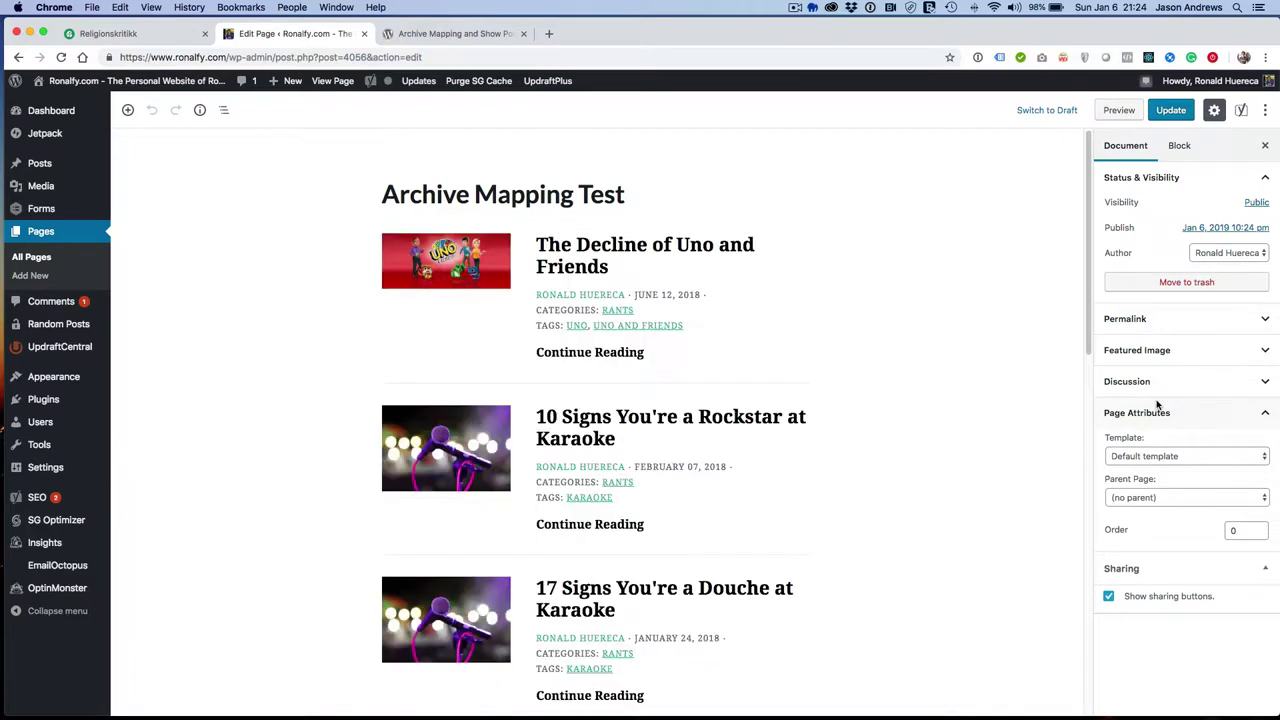
- Enable Display Pagination and Change Capitalization, update the page, then choose View Page
click(818, 338)
scroll(1138, 477, down, 1)
scroll(1138, 477, down, 4)
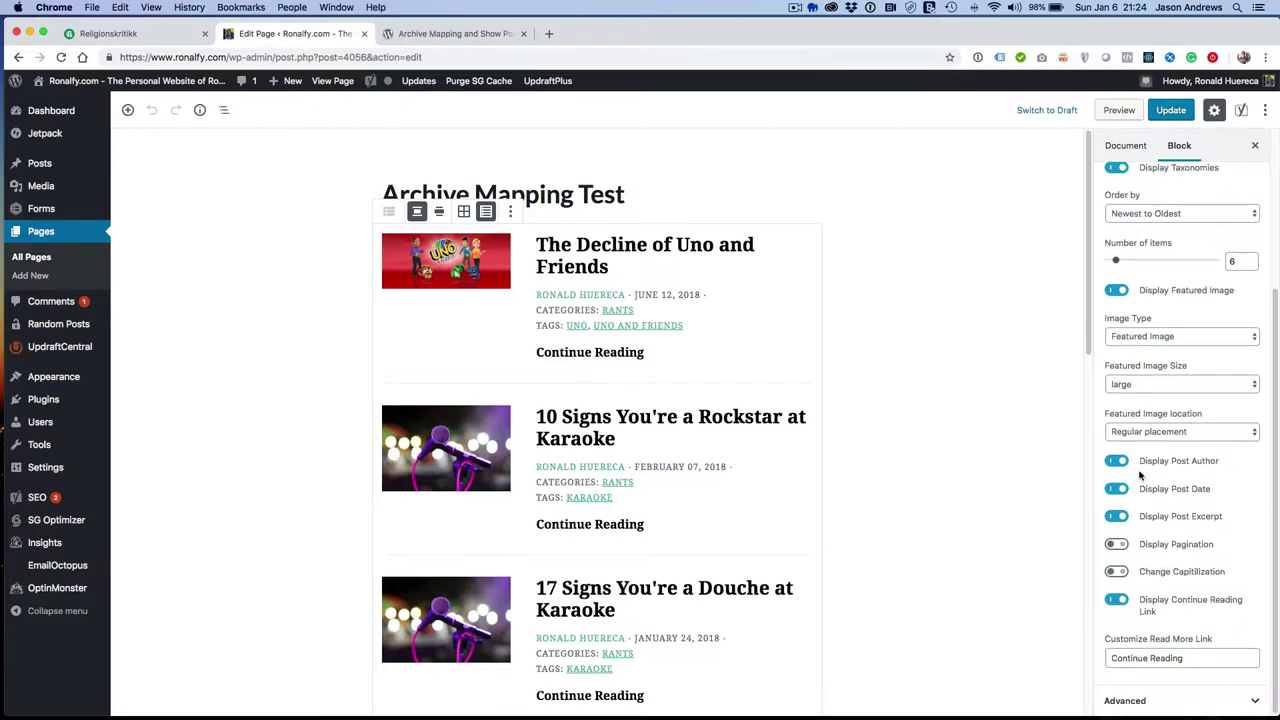
click(1117, 545)
click(1117, 572)
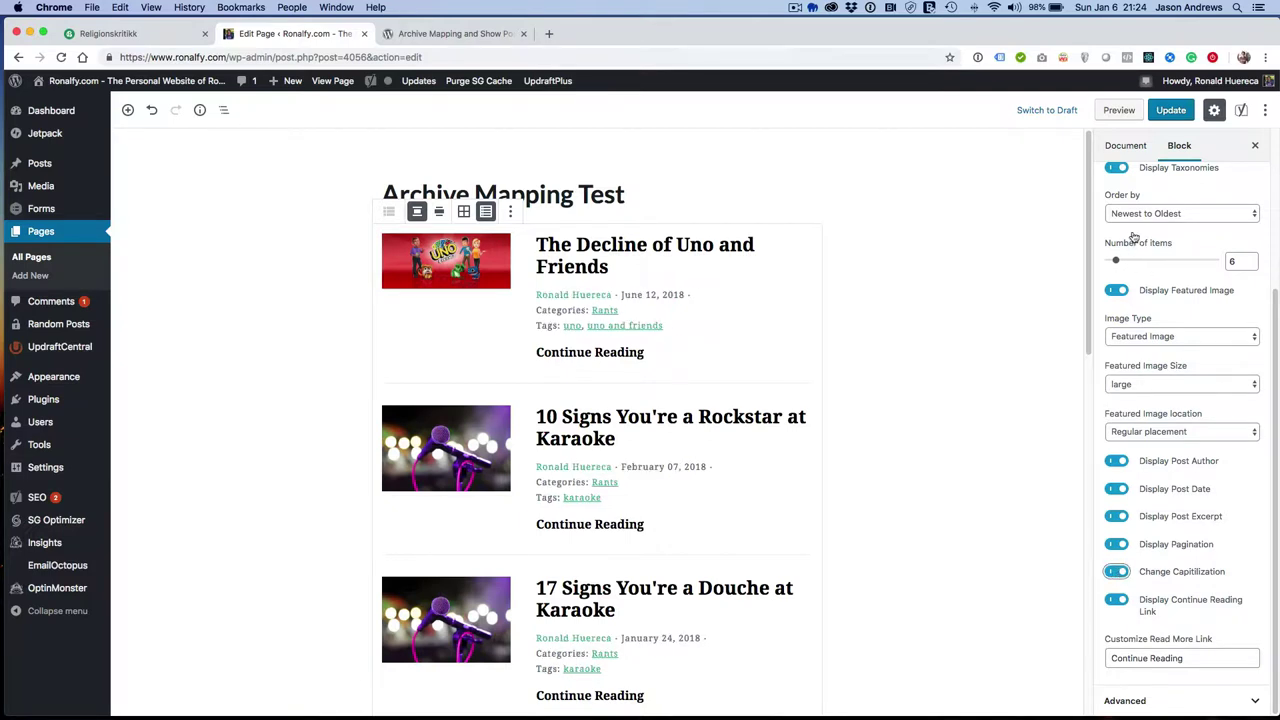
click(1171, 112)
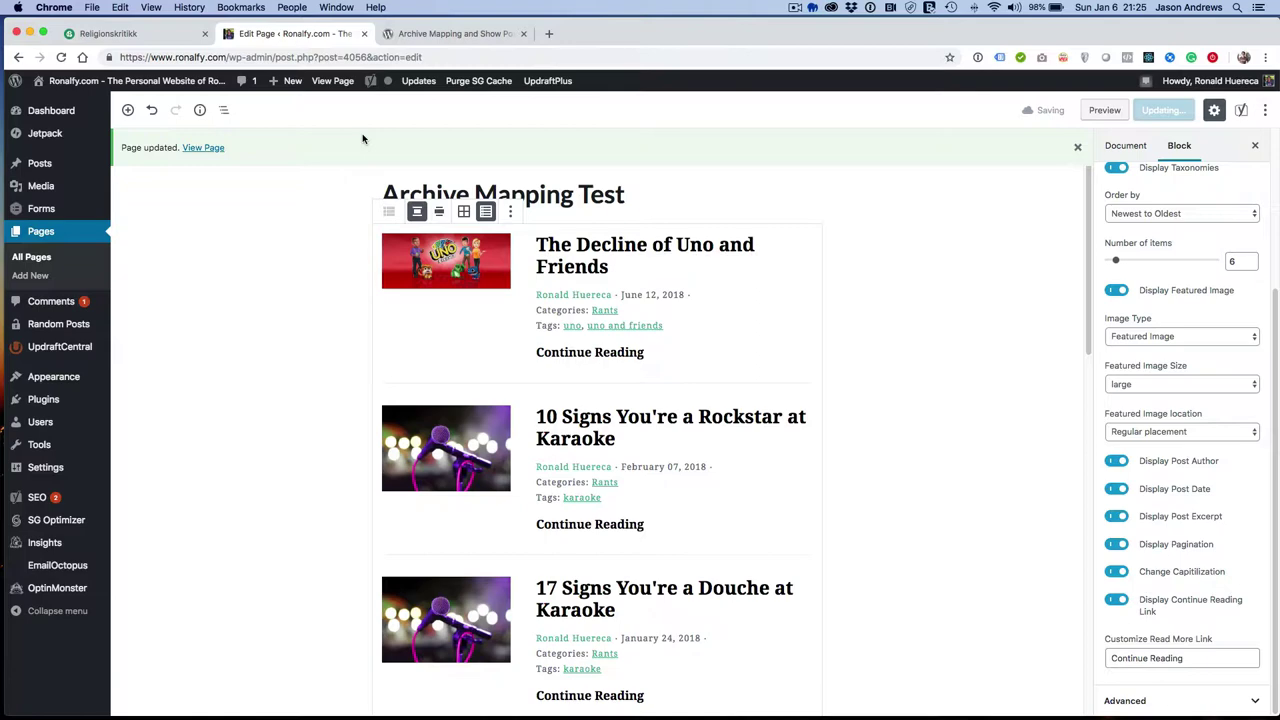
click(205, 148)
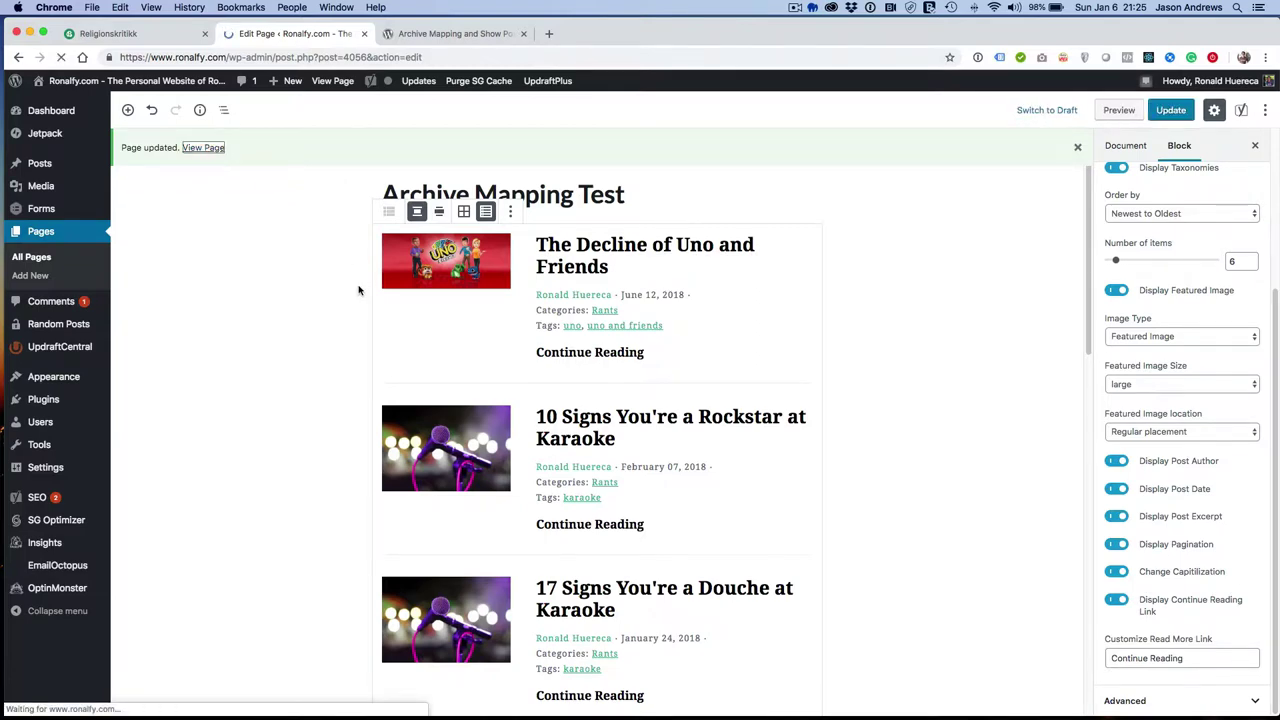
scroll(398, 334, down, 3)
scroll(398, 334, down, 4)
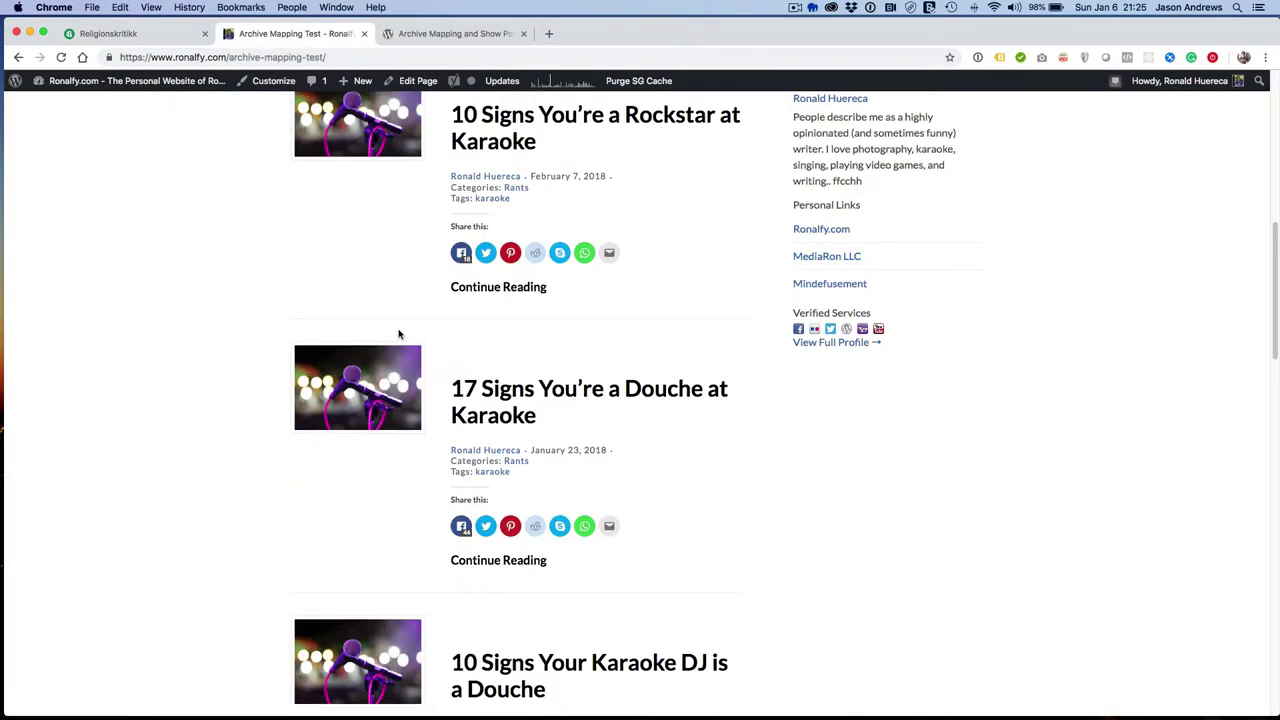
scroll(398, 334, down, 6)
scroll(398, 334, down, 1)
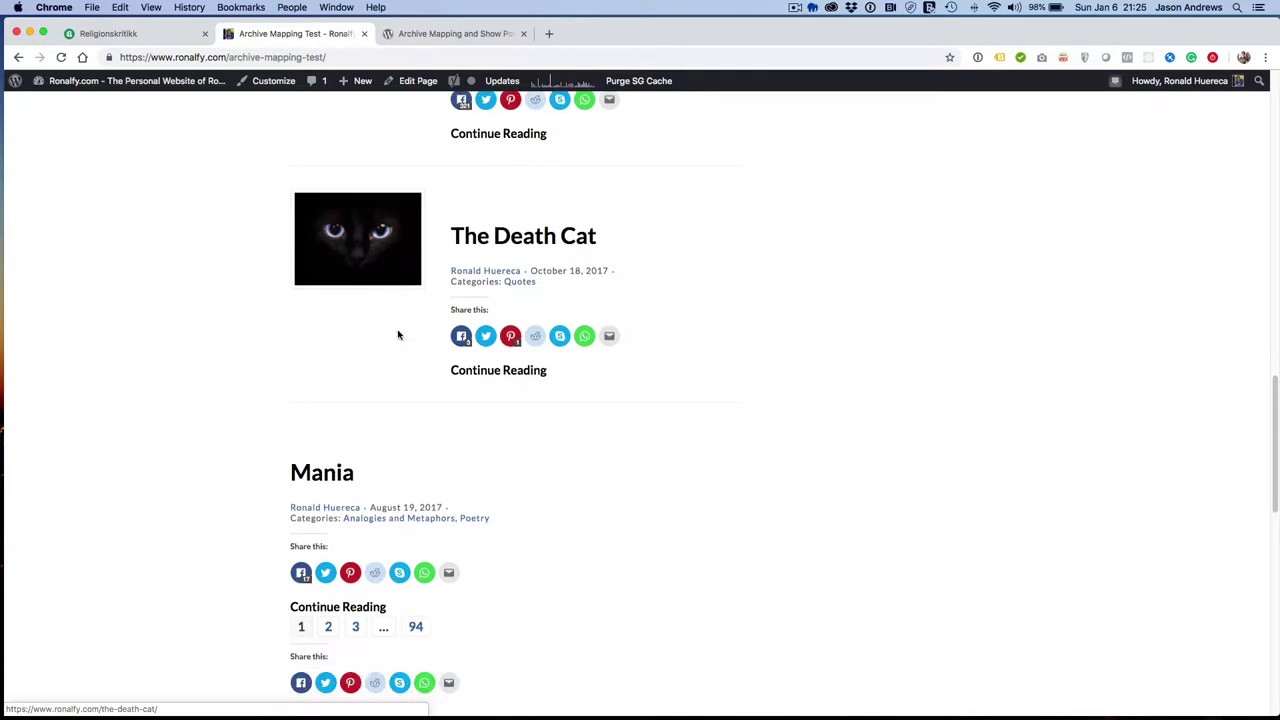
scroll(398, 334, down, 1)
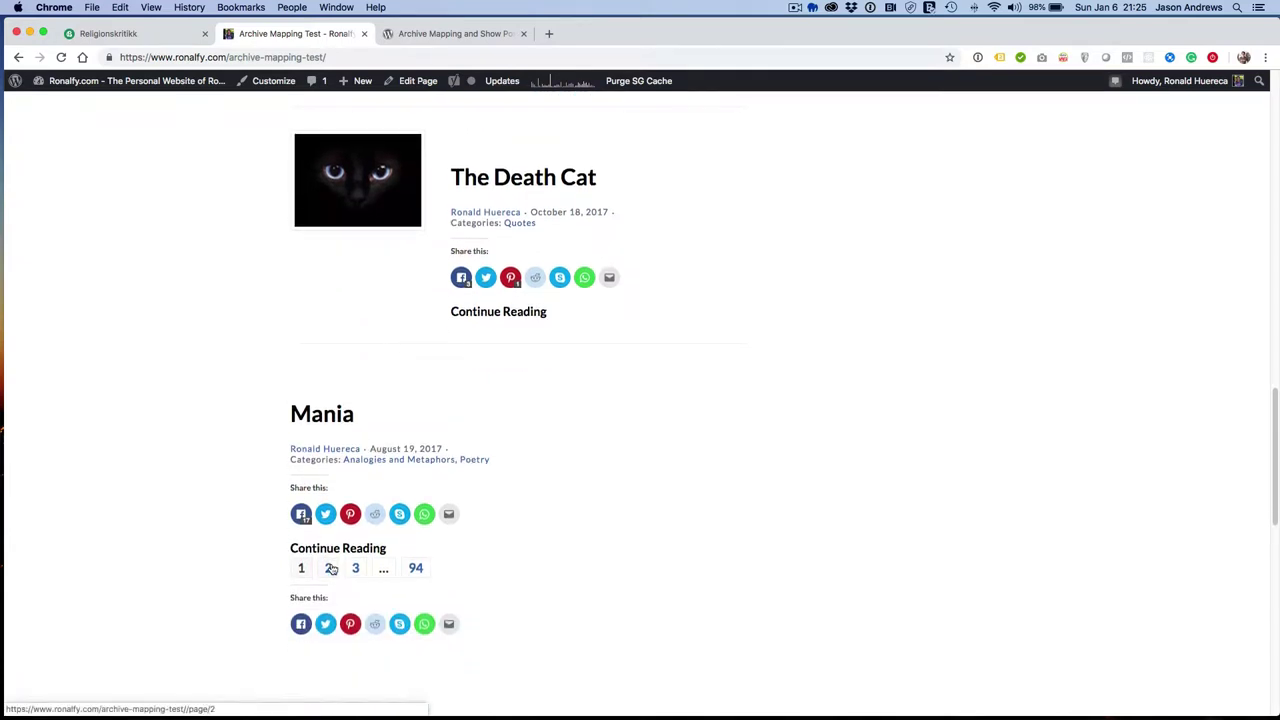
click(331, 568)
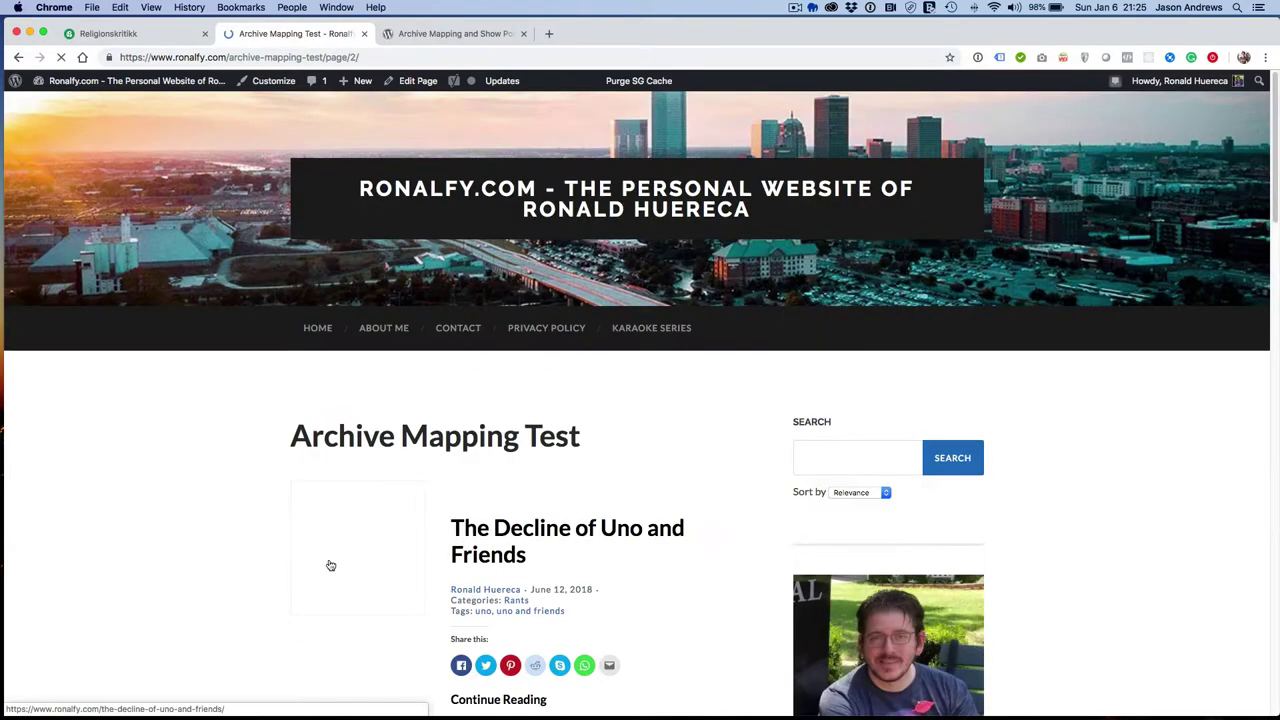
scroll(340, 517, down, 2)
scroll(340, 517, down, 1)
scroll(339, 517, down, 1)
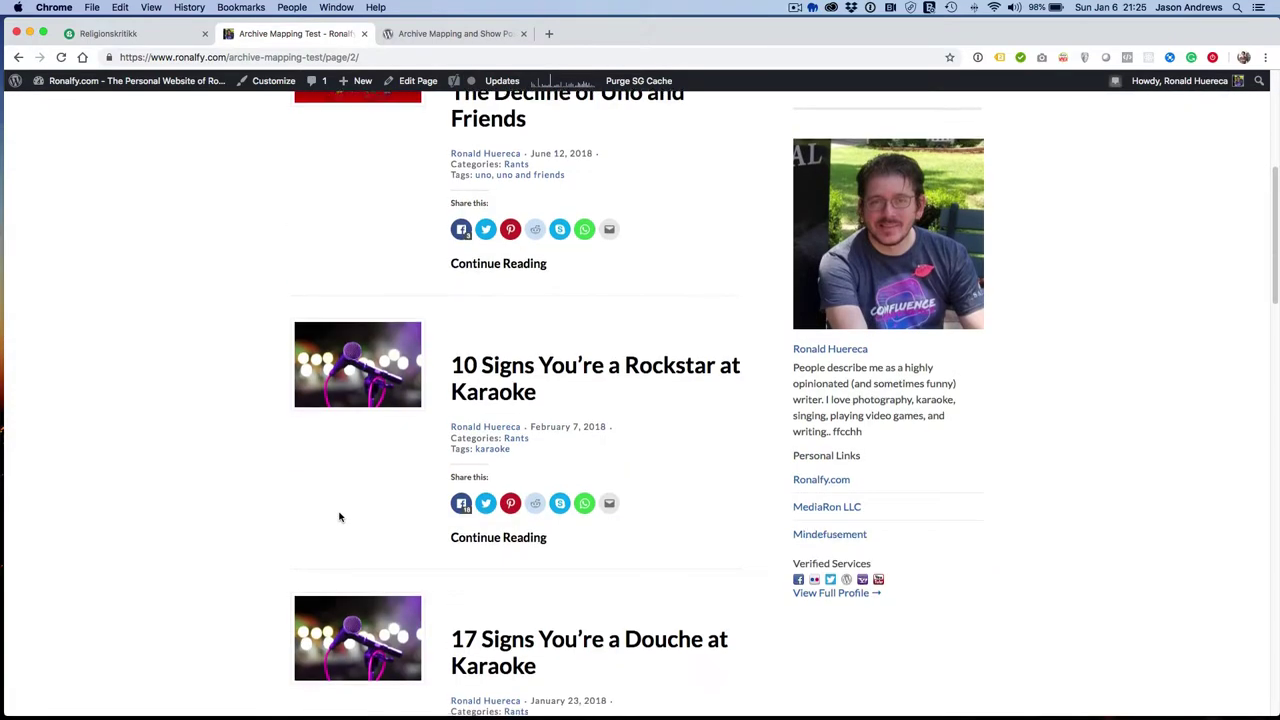
scroll(339, 517, down, 2)
scroll(339, 517, down, 4)
scroll(340, 516, down, 2)
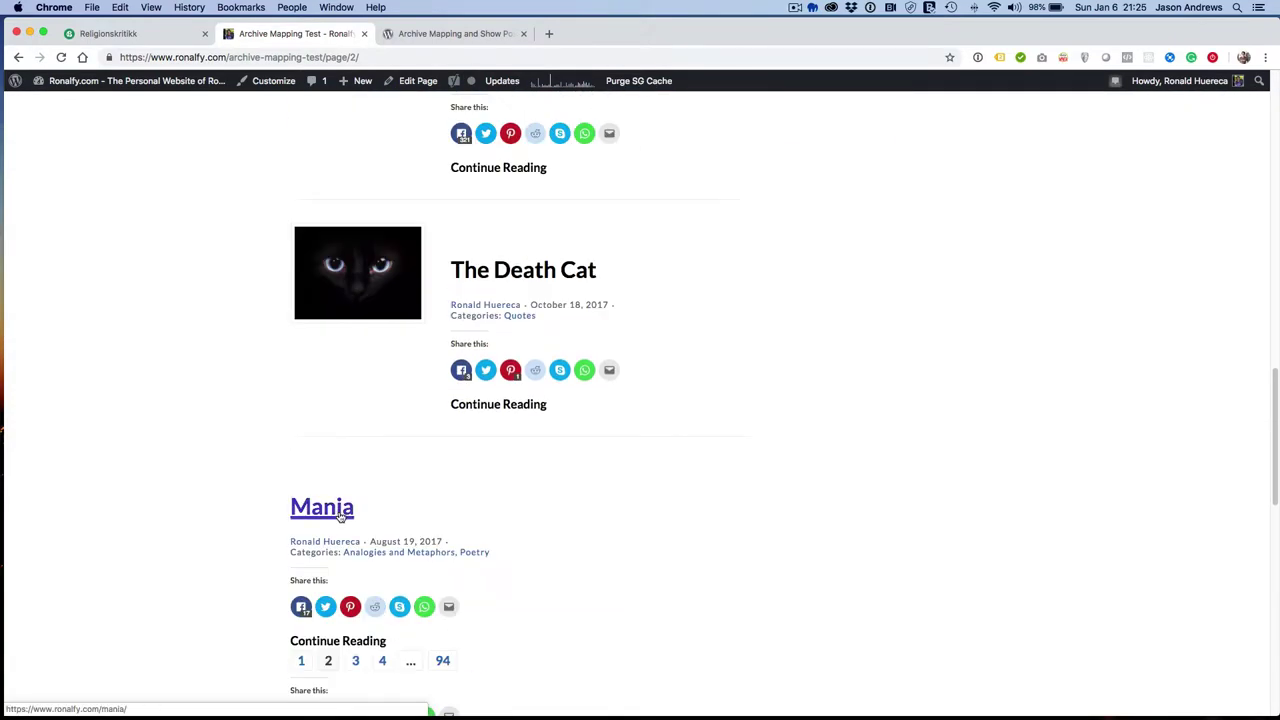
scroll(340, 517, down, 1)
scroll(340, 512, down, 2)
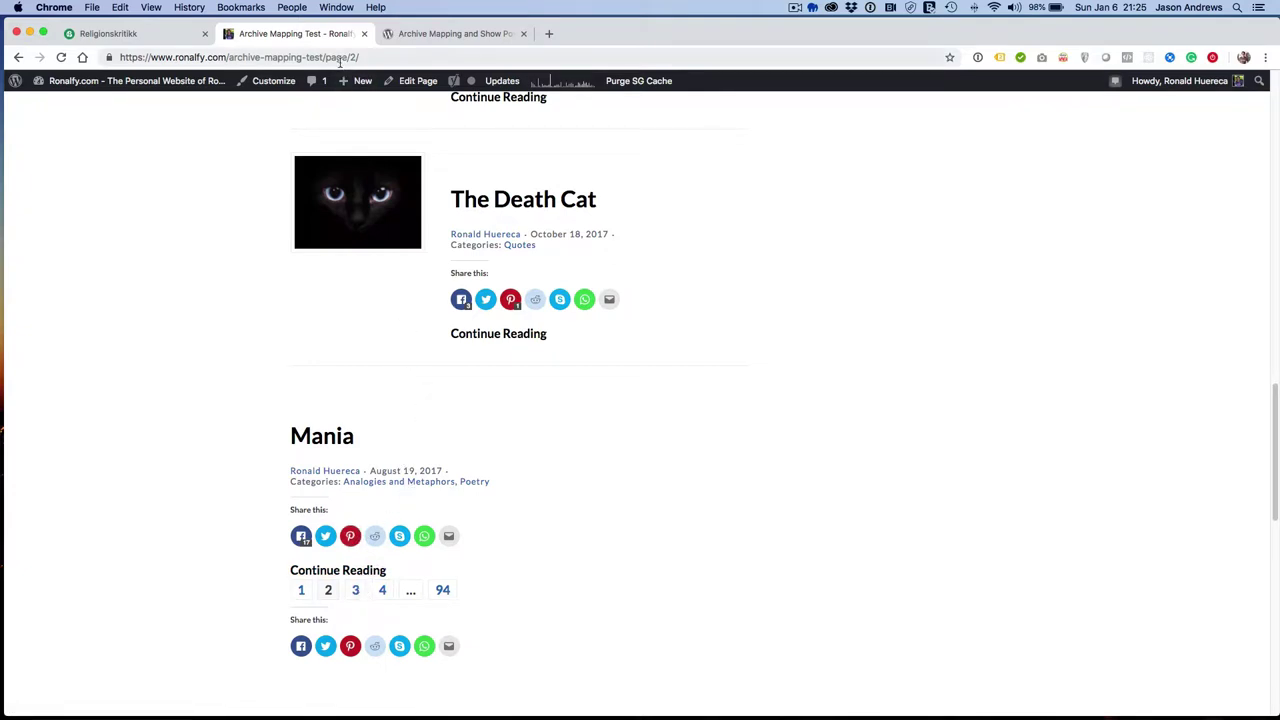
drag(325, 57, 364, 59)
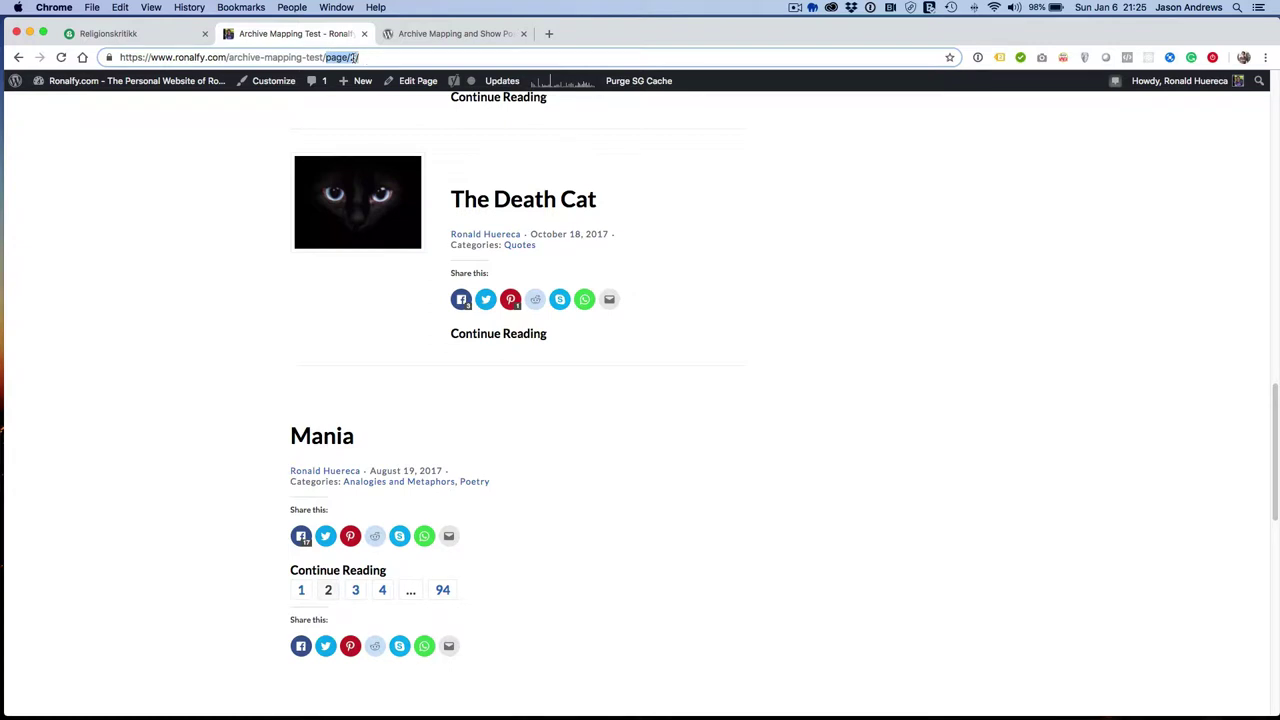
click(335, 57)
scroll(460, 442, up, 2)
scroll(460, 442, up, 5)
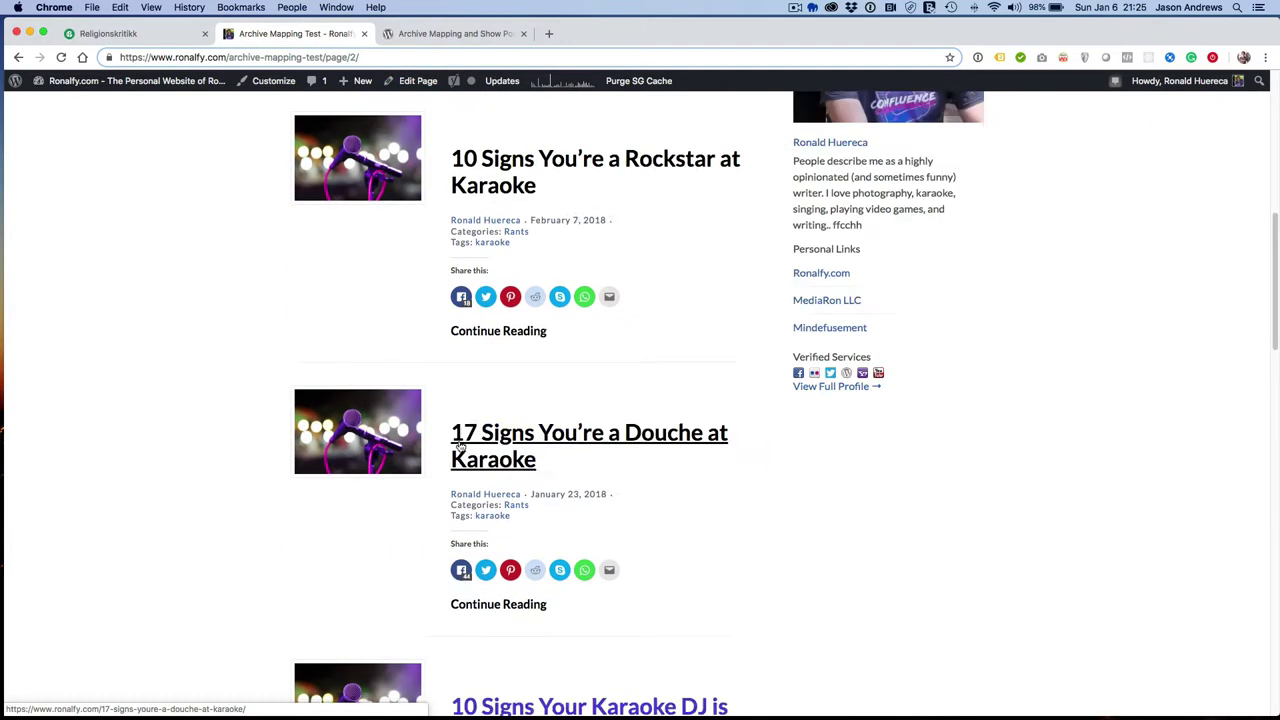
scroll(460, 442, up, 5)
scroll(460, 442, up, 2)
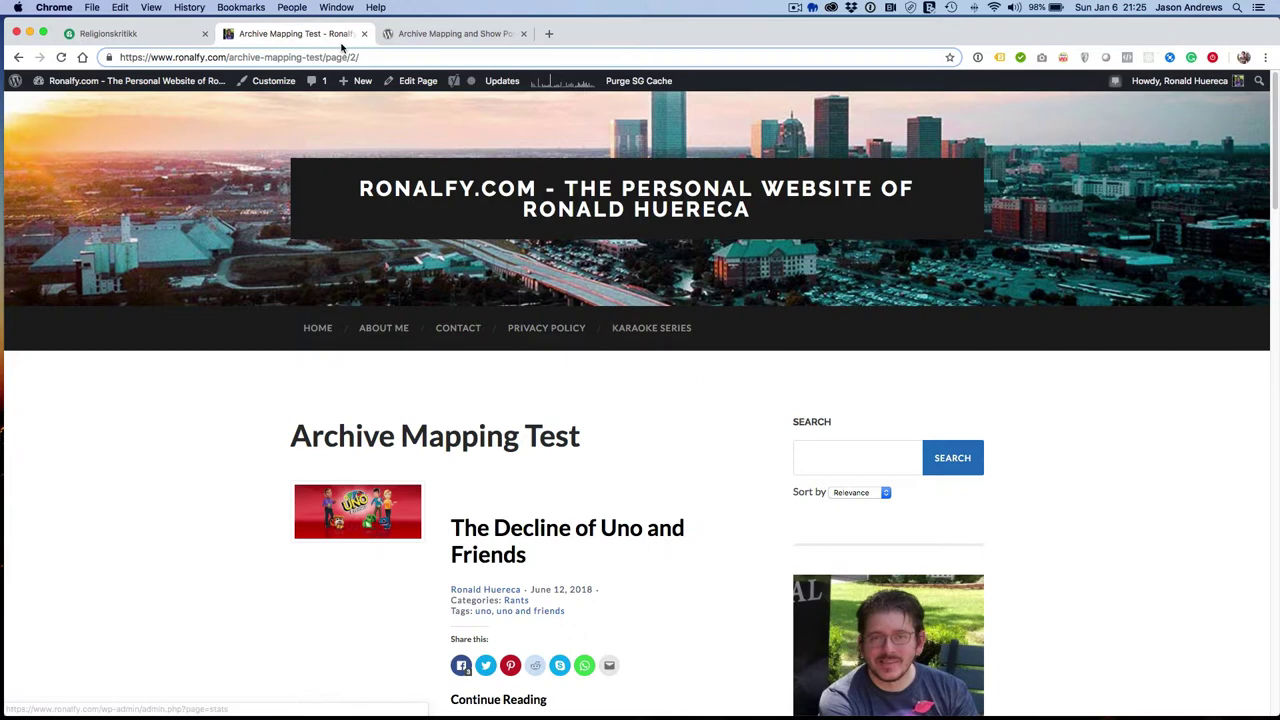
click(20, 57)
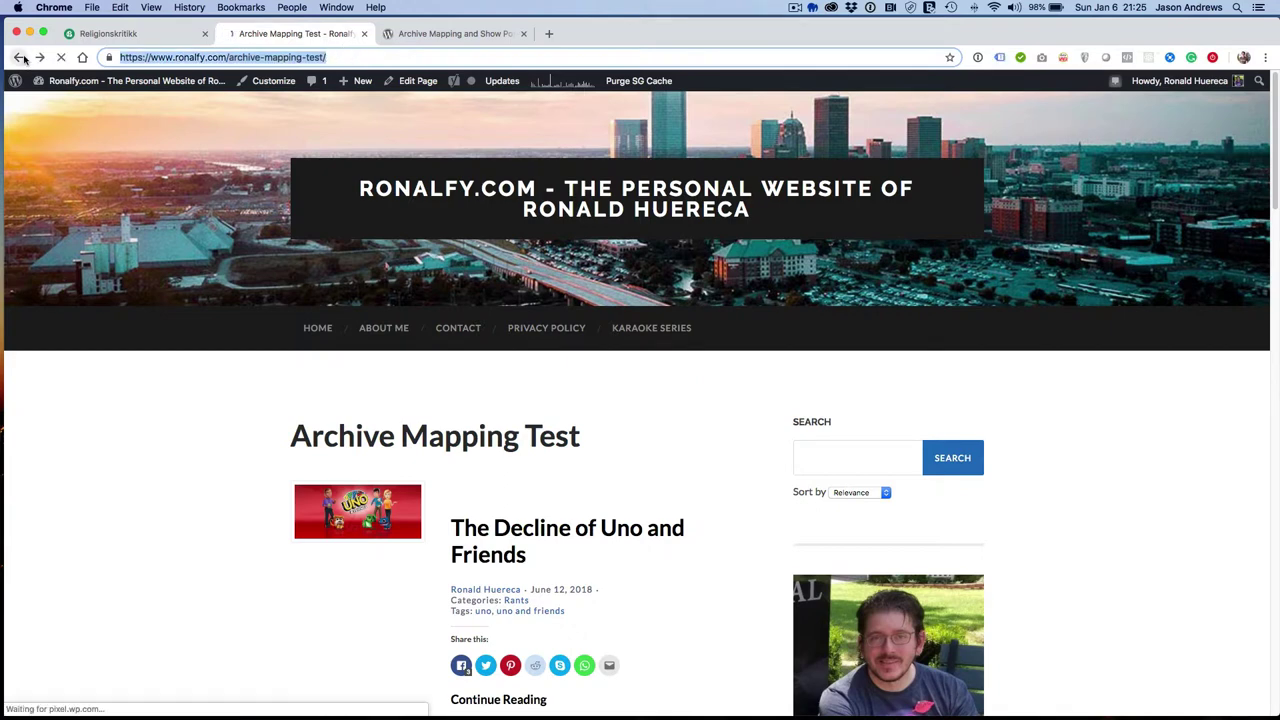
- Back in the editor, turn off Display Pagination on the Custom Posts block
click(424, 86)
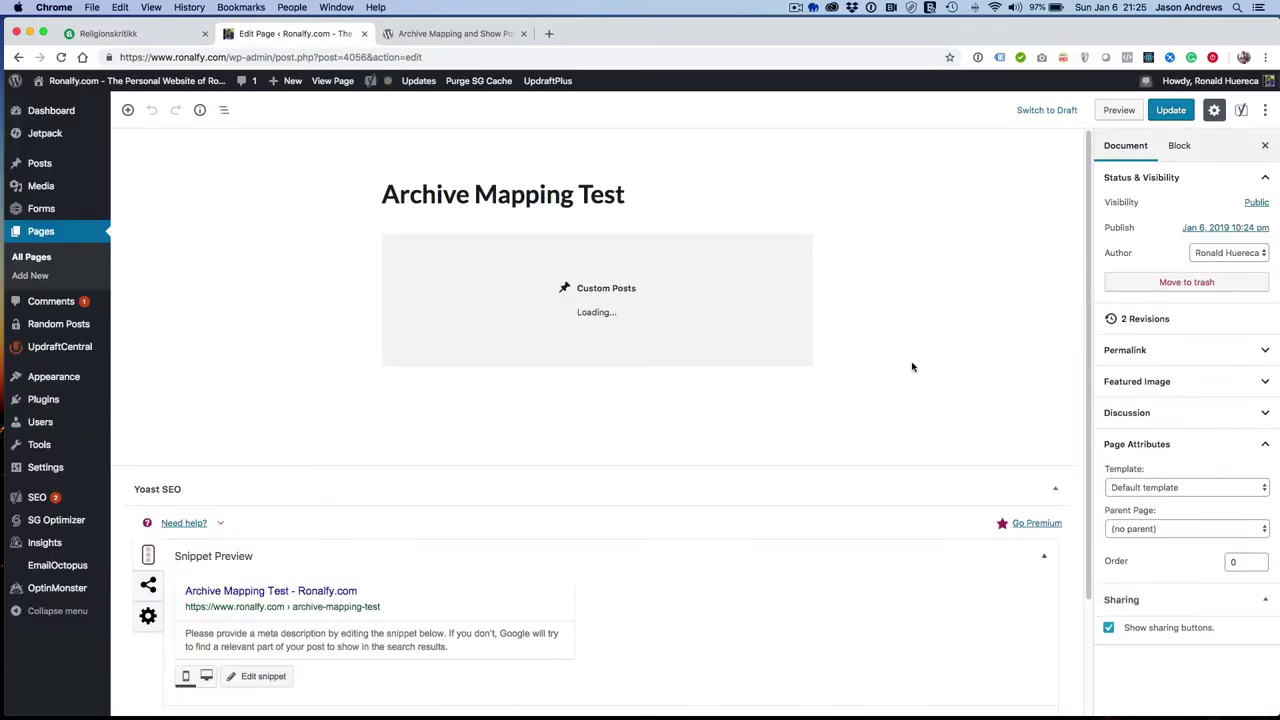
click(815, 324)
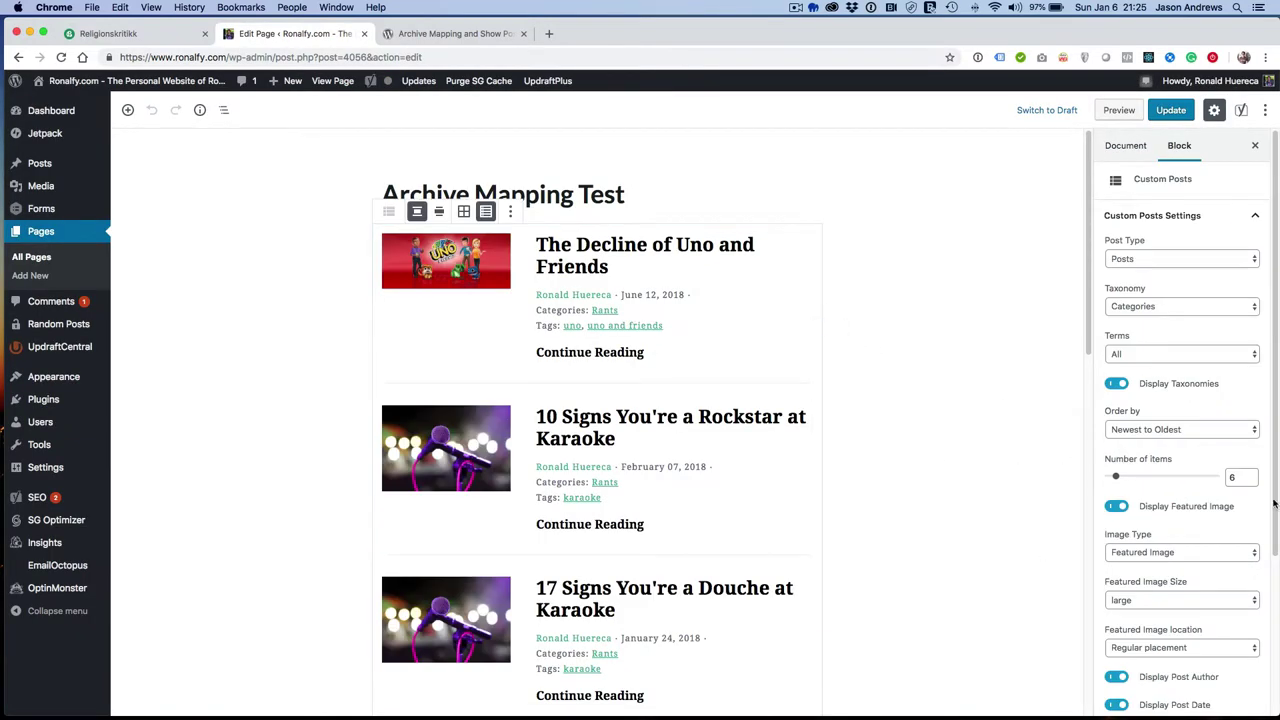
scroll(1275, 505, down, 4)
scroll(1200, 540, down, 1)
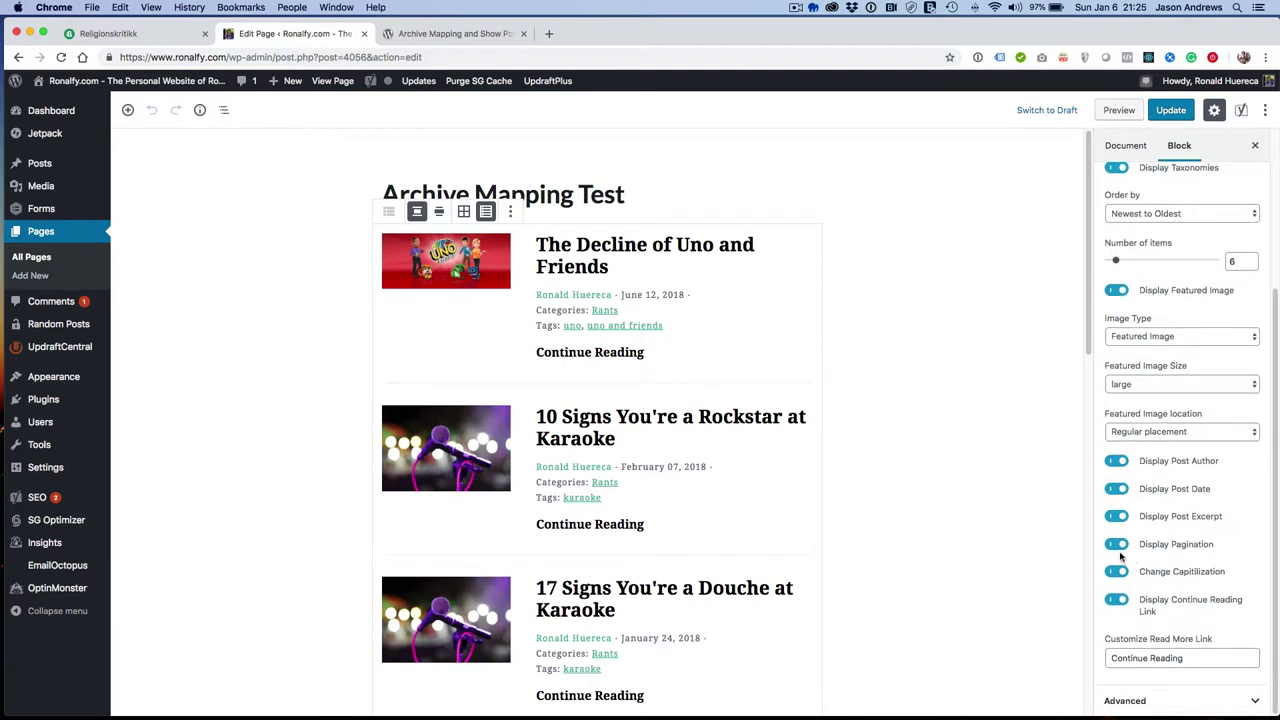
click(1117, 547)
- Relabel the Continue Reading link as 'Read More' and update the page
drag(1190, 659, 1106, 649)
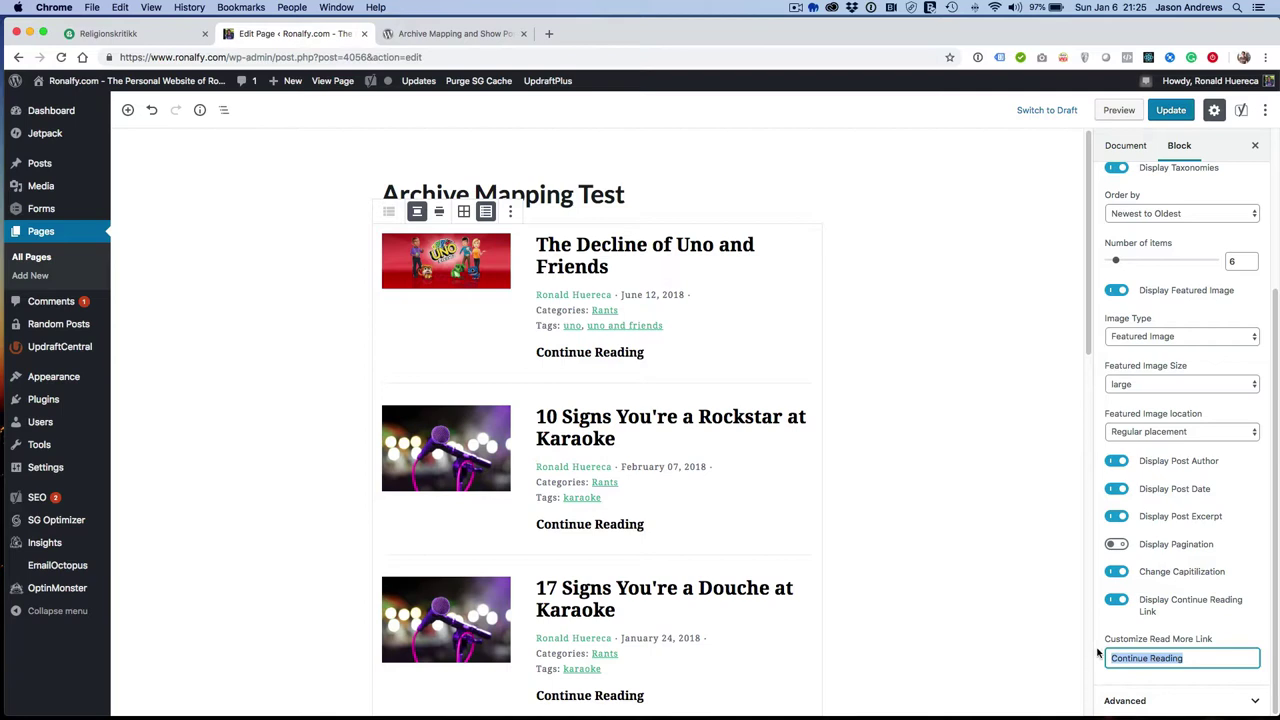
text(Read M)
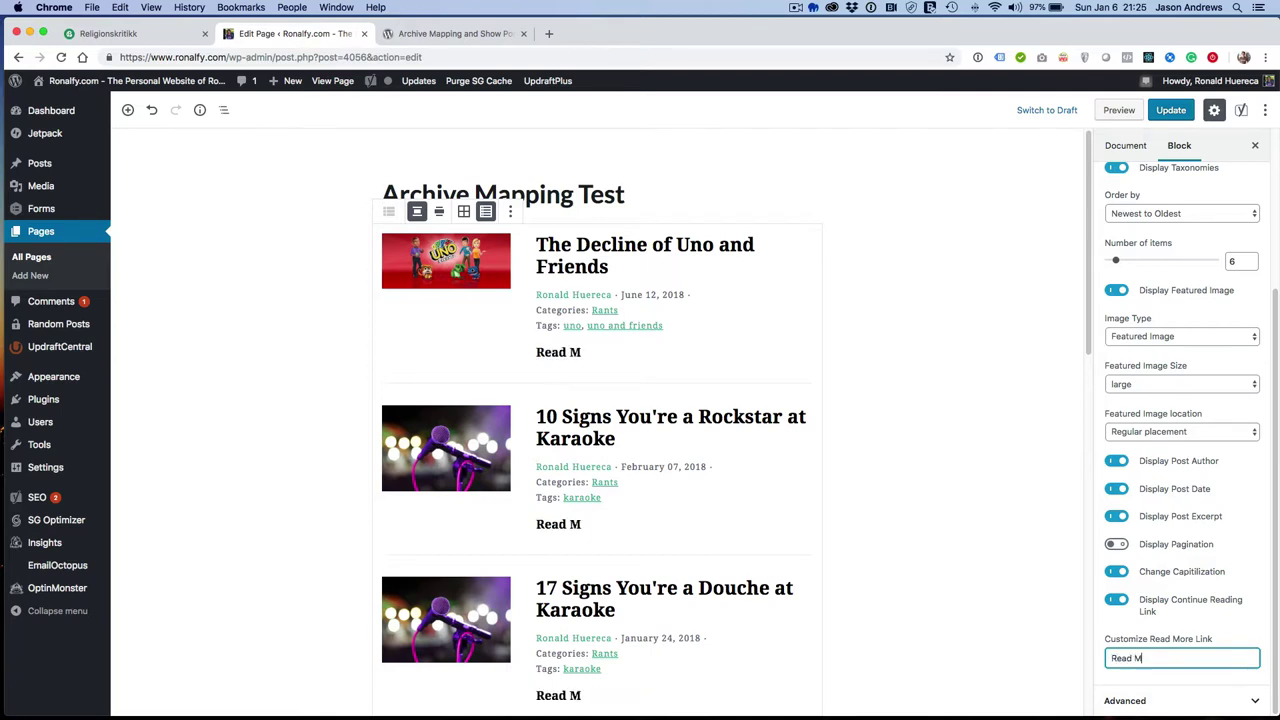
text(ore)
click(1172, 112)
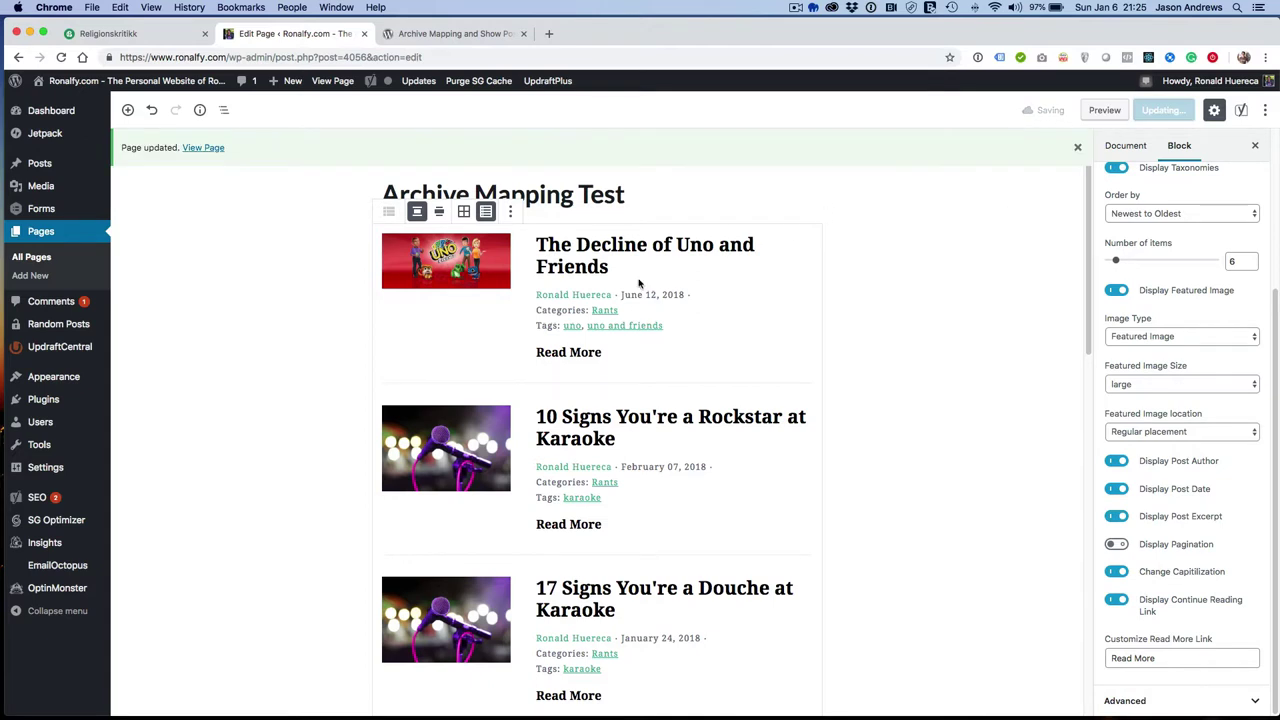
- Set the Featured Image Size to profile_96 and update the page
click(1136, 386)
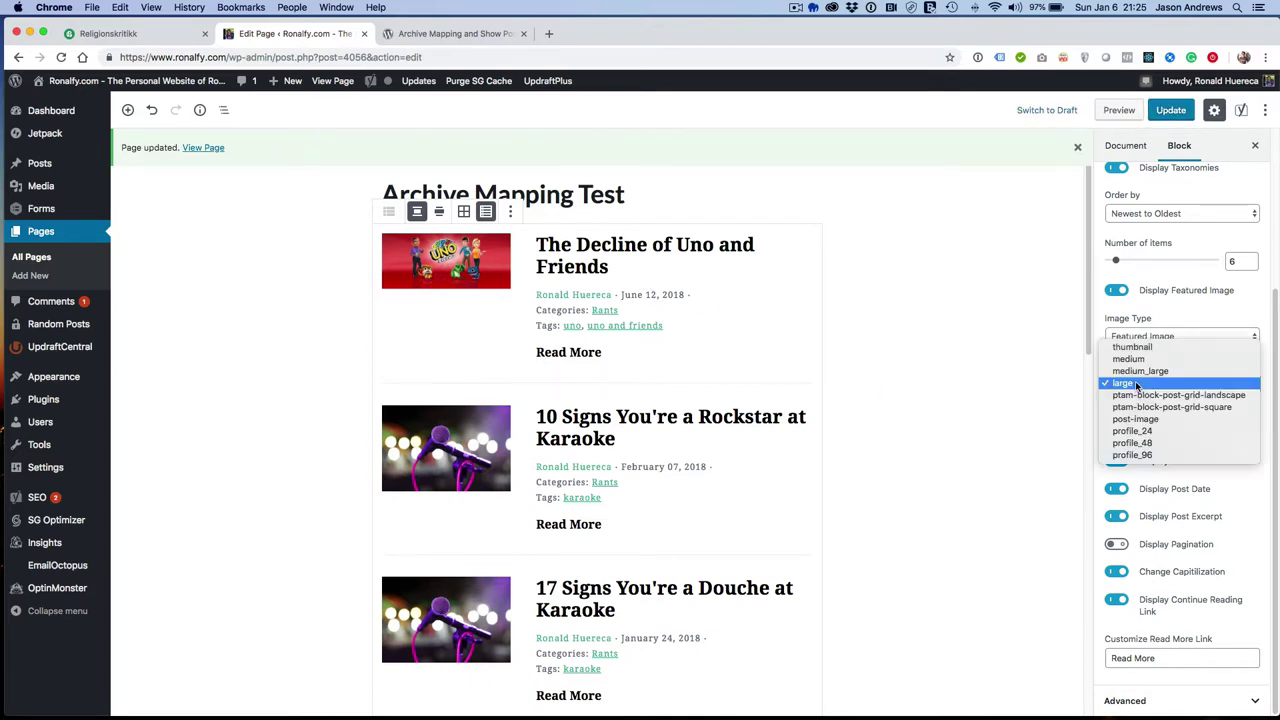
click(1140, 455)
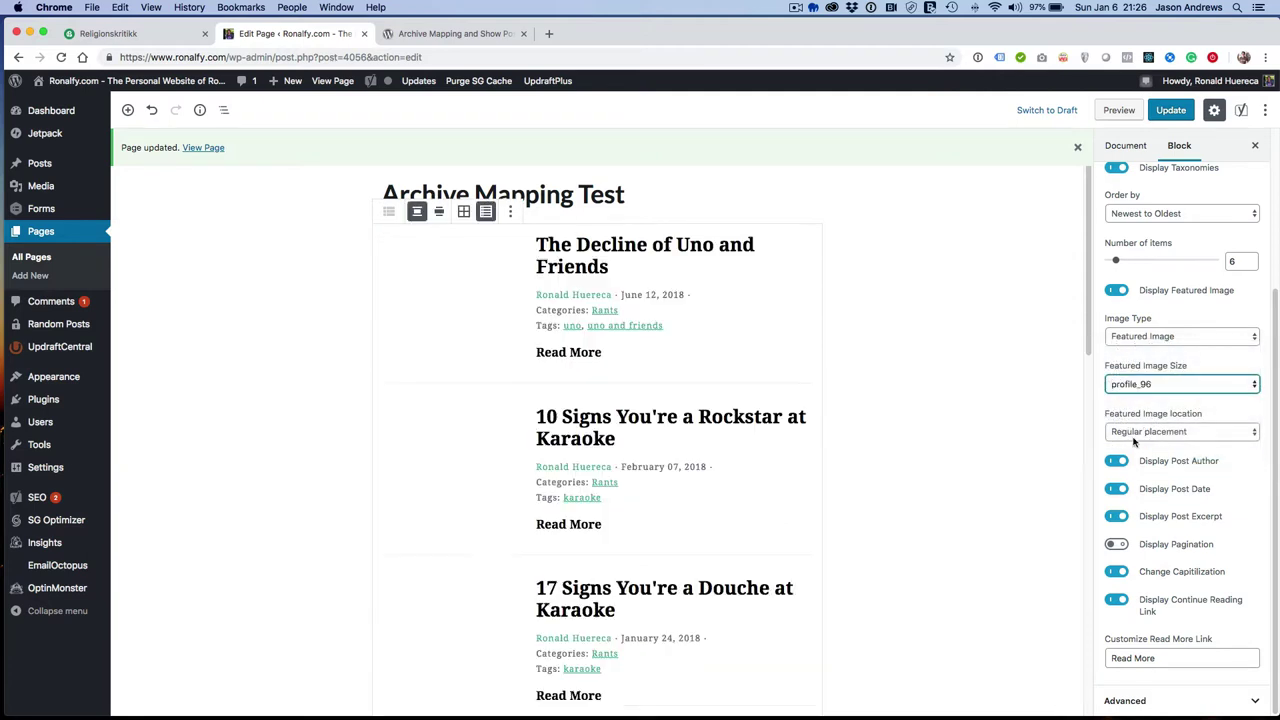
click(1166, 112)
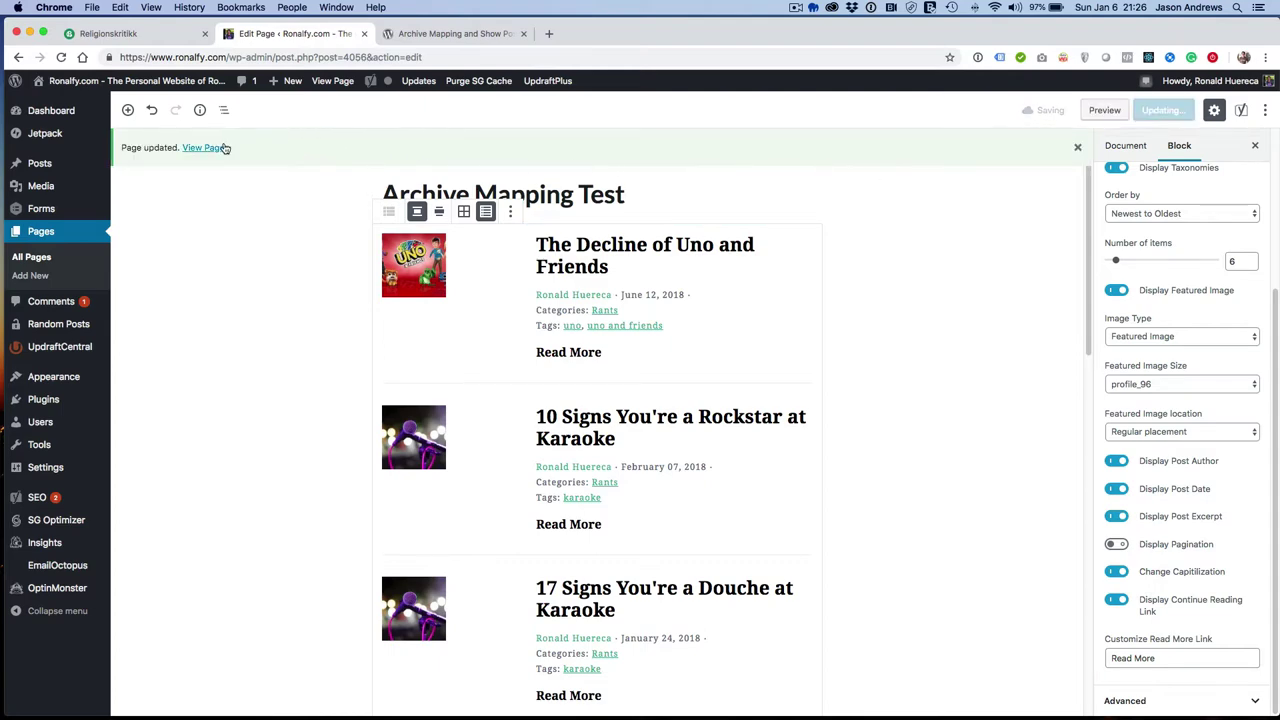
- Check the live post list's small thumbnails and Read More links, then return to editing
click(220, 147)
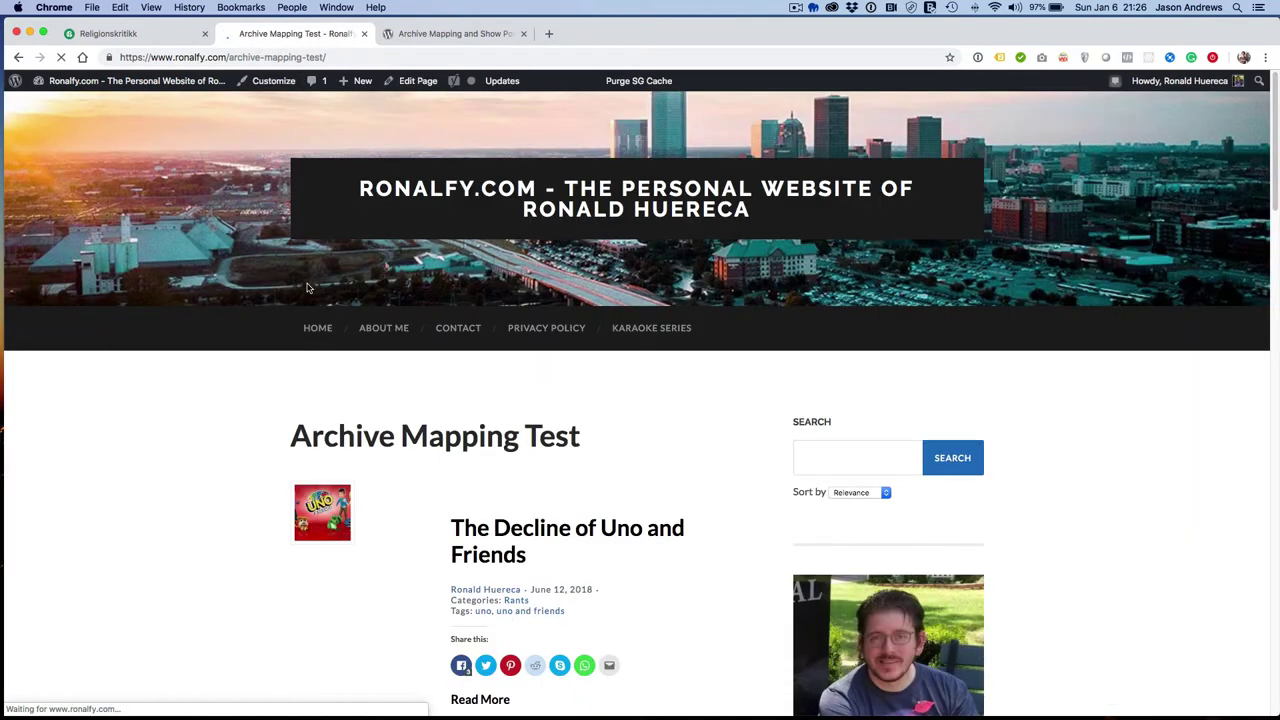
scroll(306, 280, down, 5)
scroll(306, 280, down, 2)
scroll(306, 281, down, 2)
scroll(306, 282, down, 1)
scroll(306, 281, down, 3)
scroll(306, 281, down, 3)
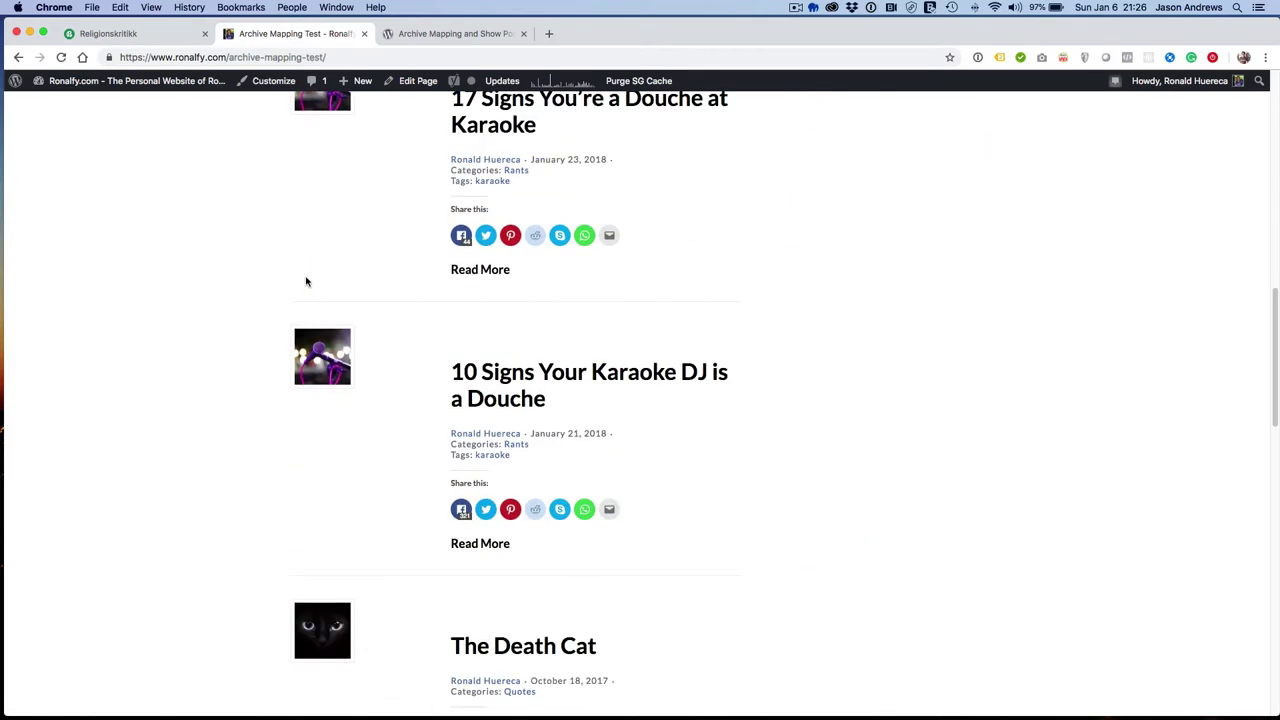
scroll(306, 281, down, 3)
scroll(306, 281, down, 3)
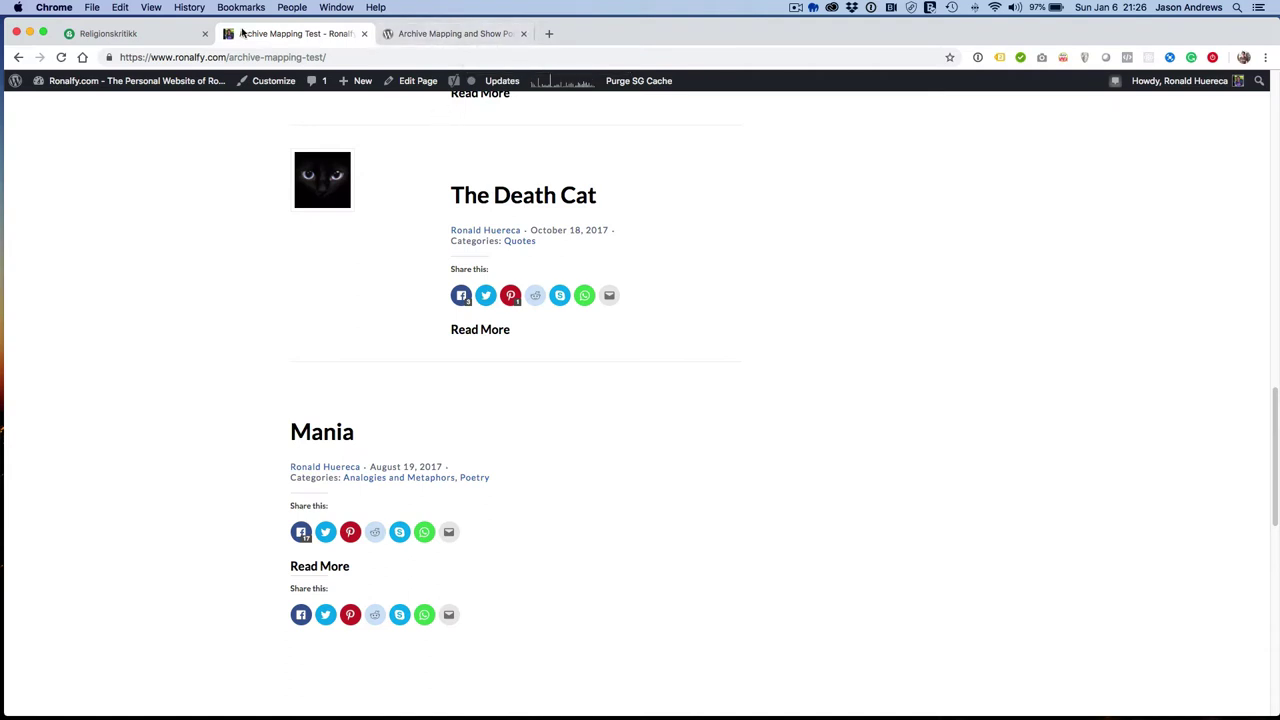
click(418, 81)
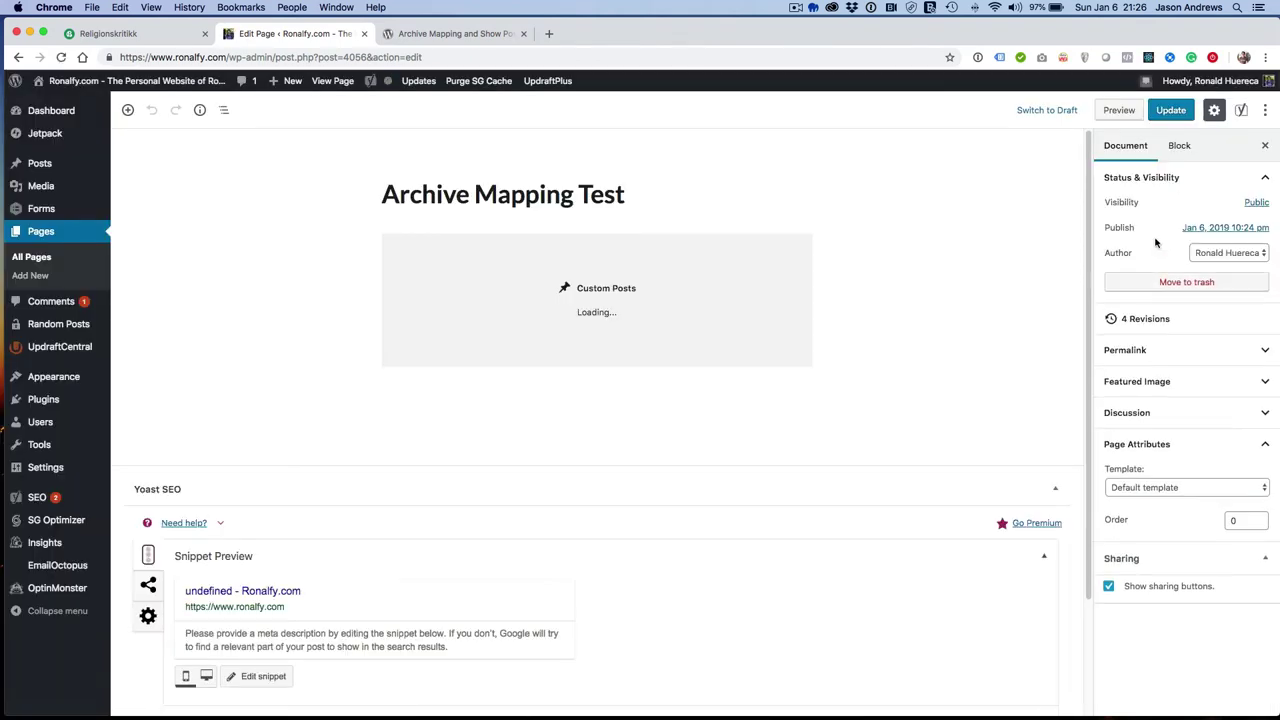
- Select the Custom Posts block and review its thumbnail and Read More settings in the sidebar
click(812, 309)
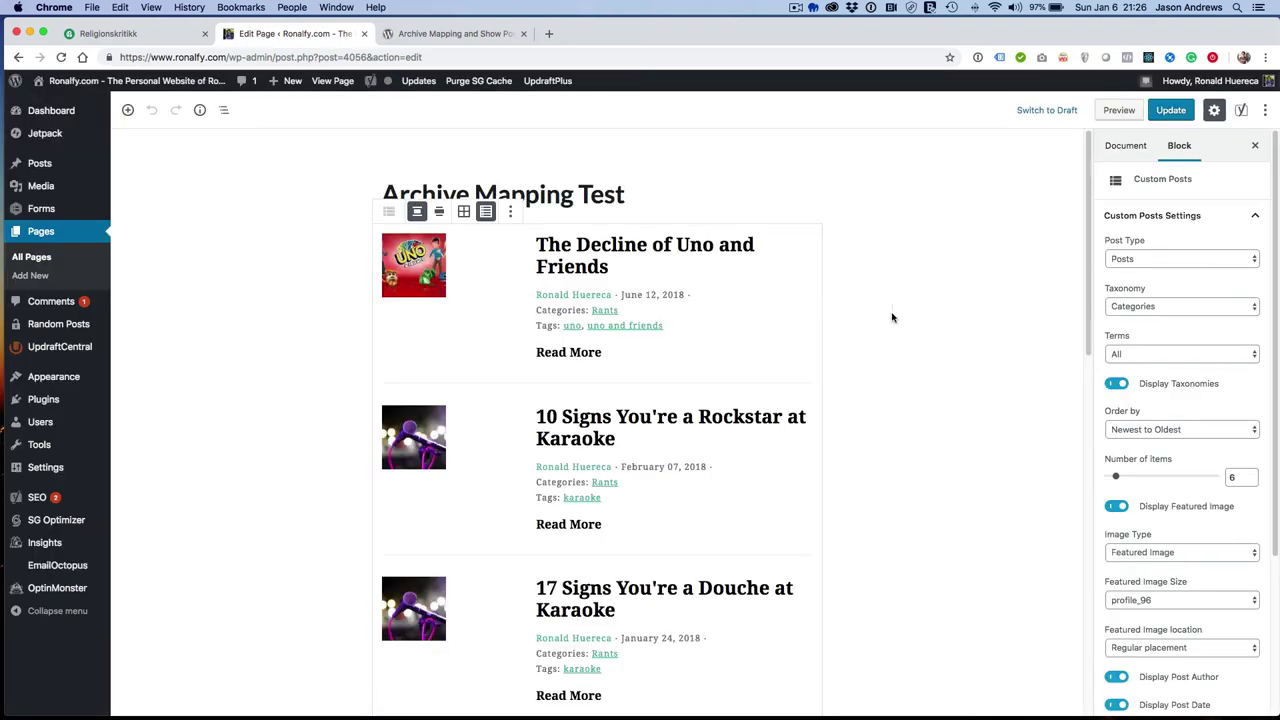
scroll(1150, 345, down, 2)
scroll(1150, 345, down, 3)
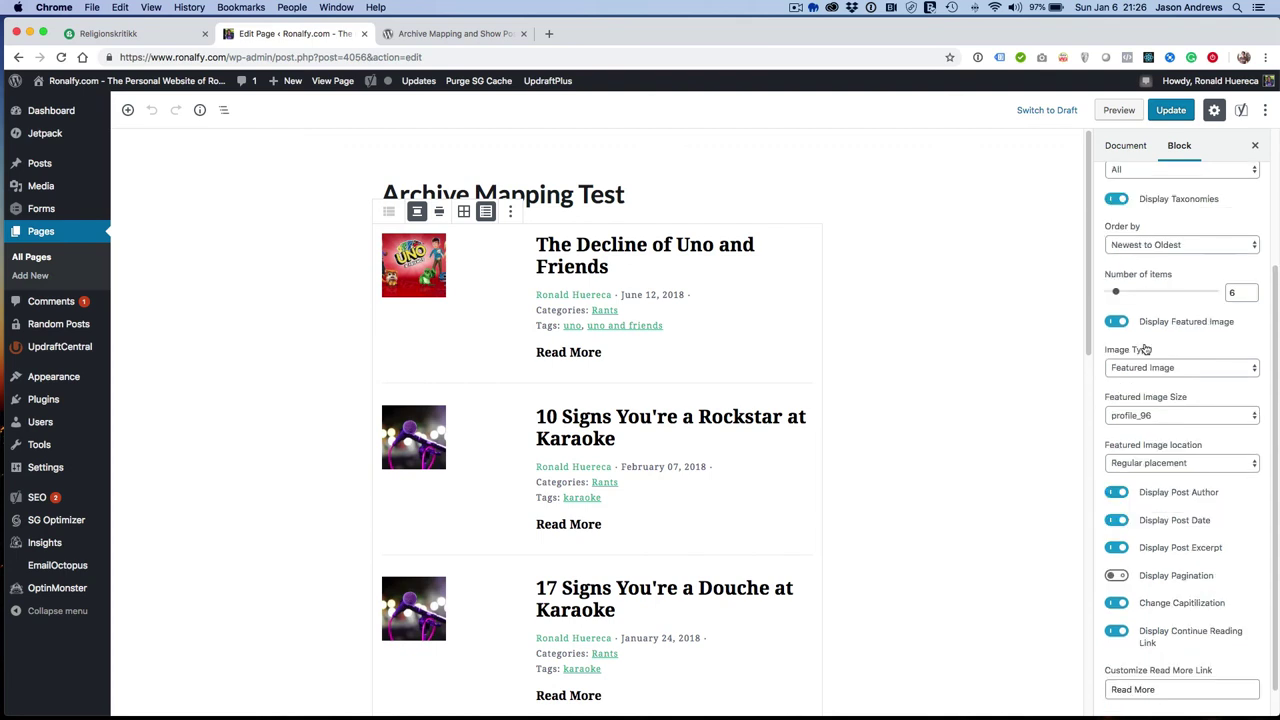